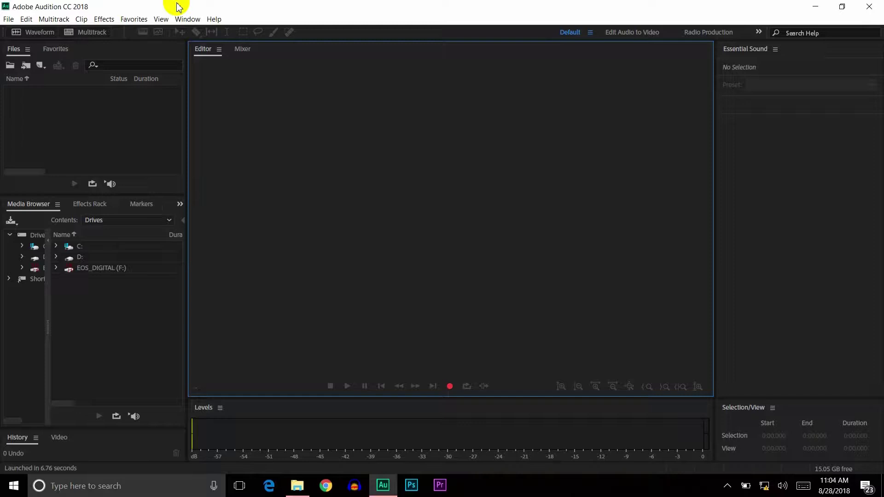
Step: Import the "1 minute" audio file from the desktop into the empty waveform editor
double_click(366, 21)
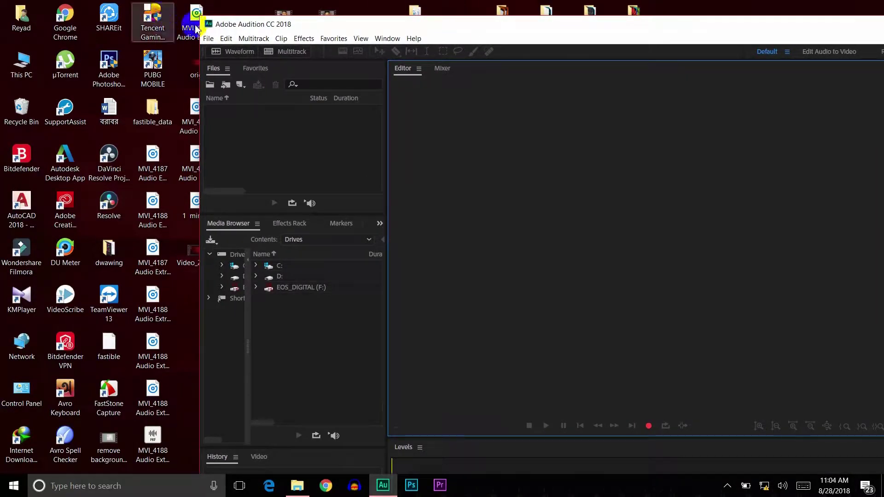
drag(293, 27, 324, 4)
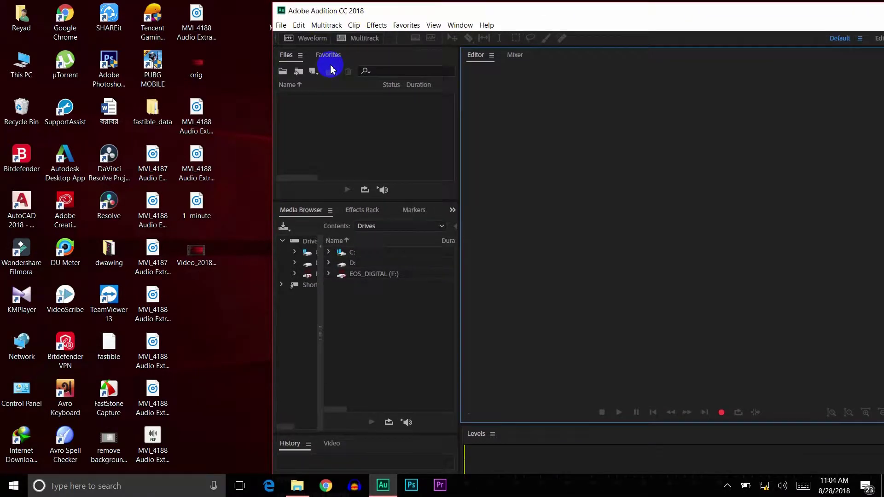
drag(387, 16, 343, 12)
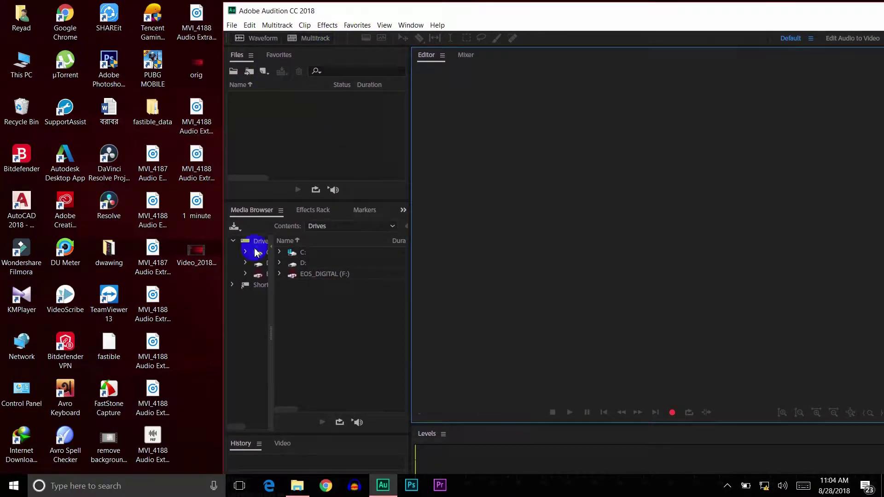
click(206, 201)
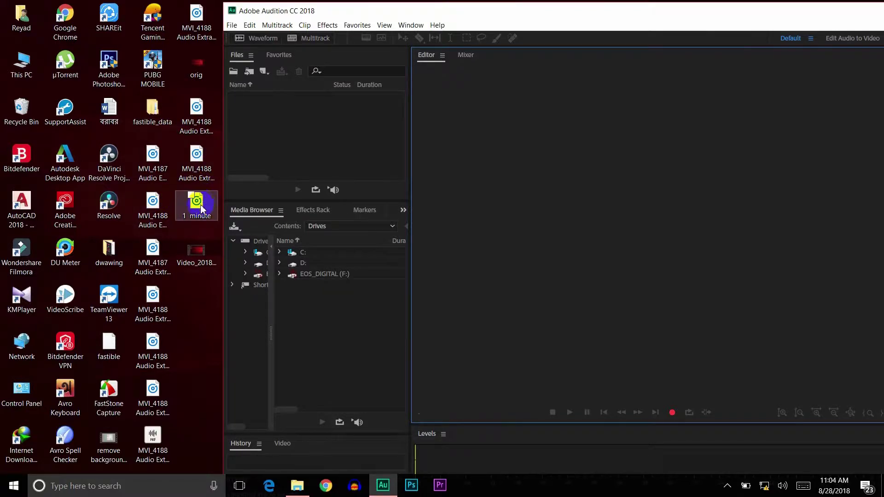
drag(199, 205, 635, 207)
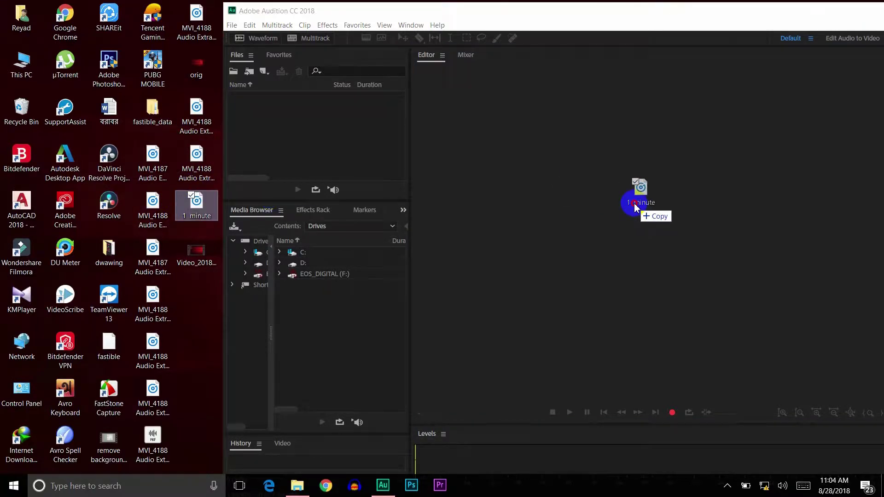
mouse_move(636, 207)
mouse_down()
mouse_move(659, 210)
mouse_move(494, 198)
mouse_move(198, 198)
mouse_move(485, 215)
mouse_move(148, 220)
mouse_move(198, 65)
mouse_up()
click(186, 204)
drag(186, 205, 705, 189)
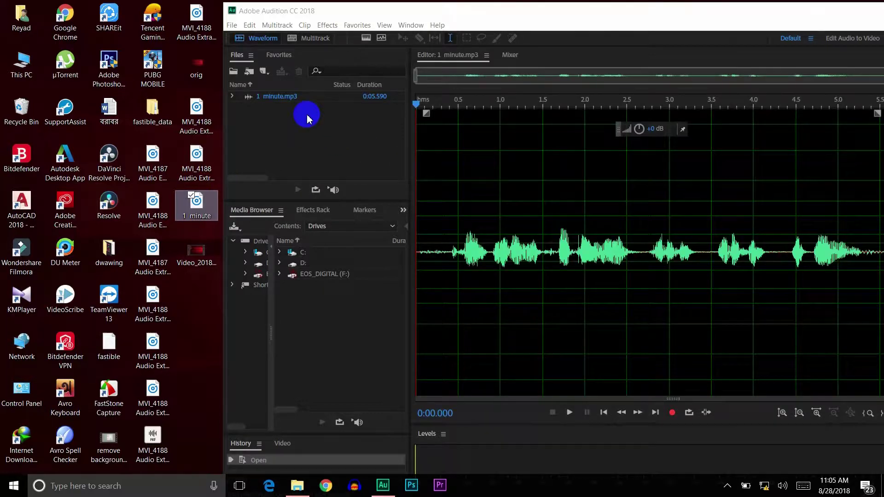
click(232, 25)
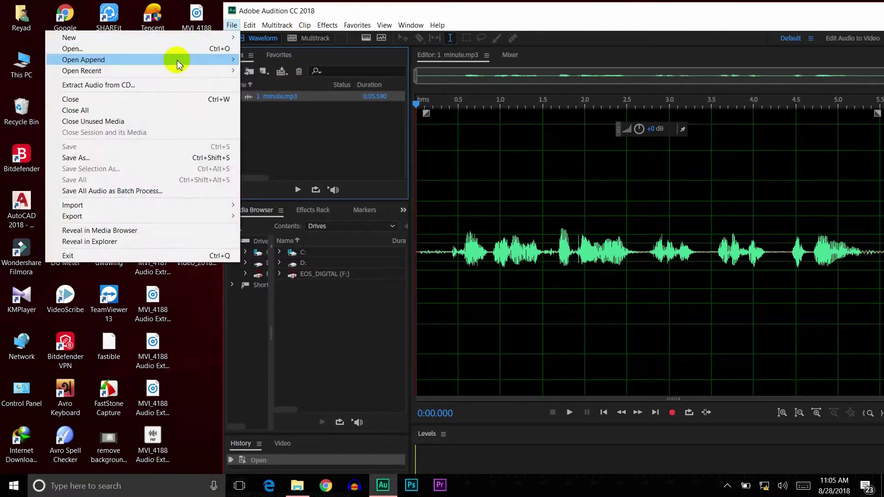
click(178, 52)
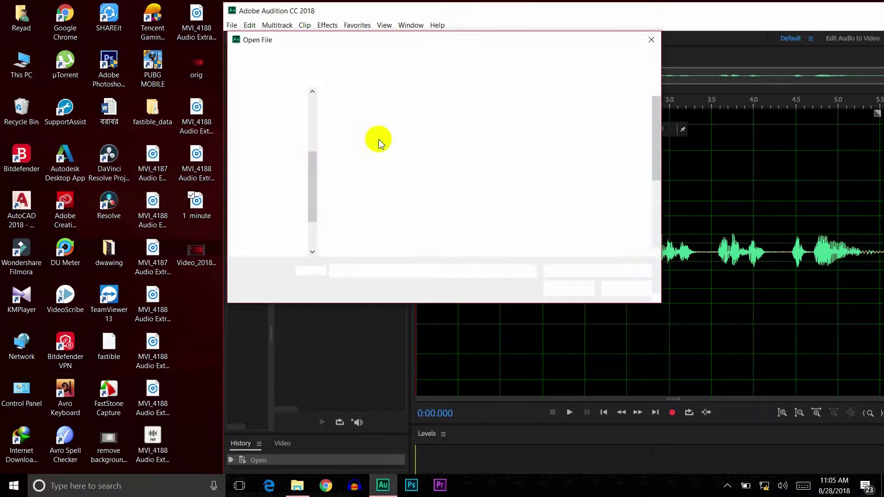
scroll(436, 189, down, 3)
click(276, 158)
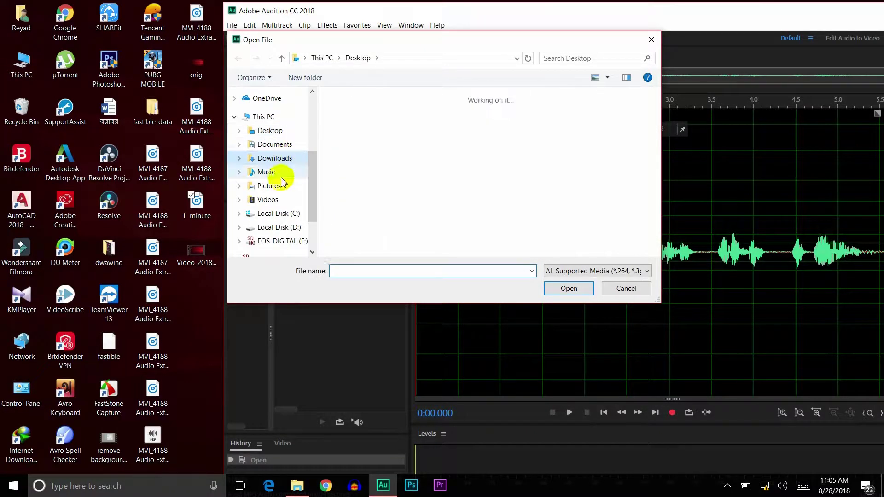
click(279, 213)
click(271, 131)
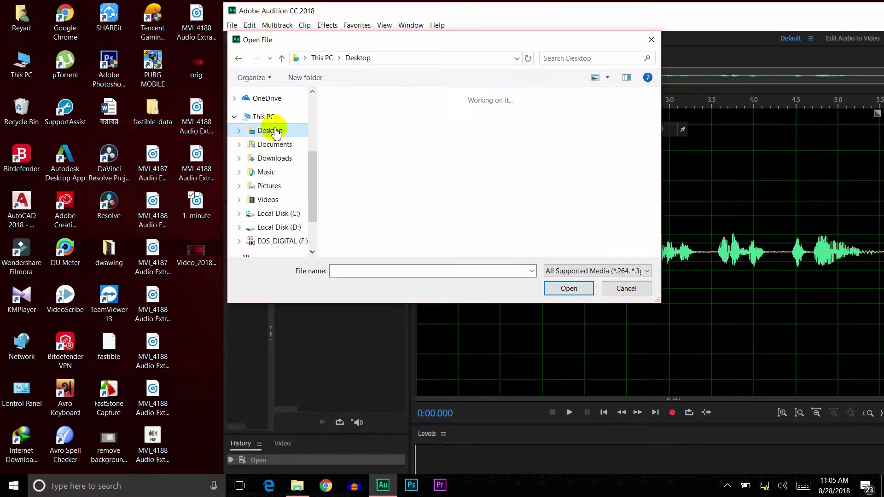
click(487, 188)
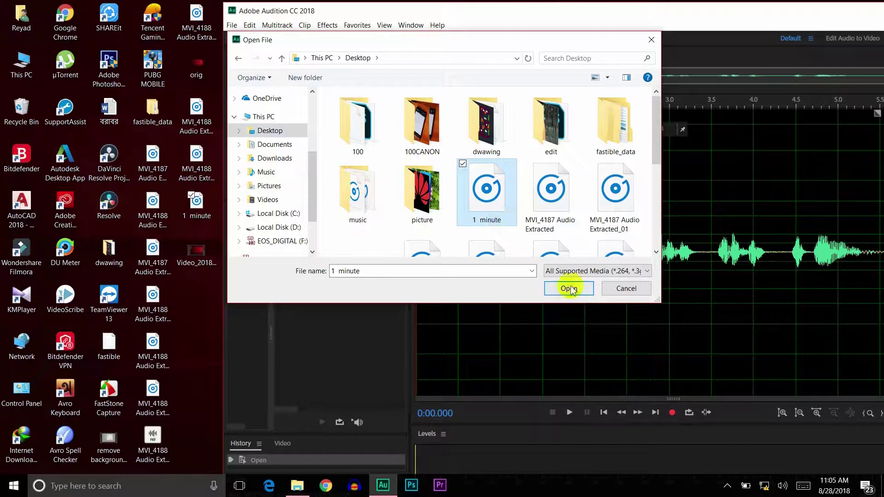
click(652, 41)
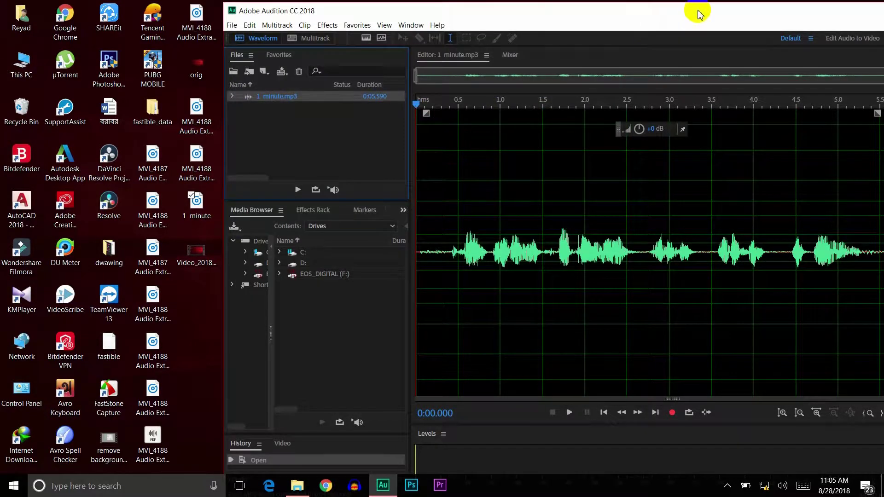
Step: Maximize the audio editor's window
double_click(698, 13)
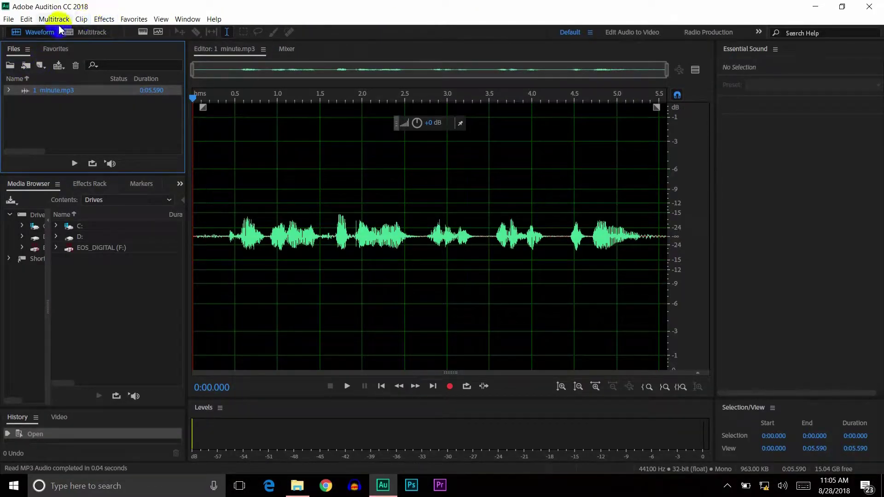
Step: Try deleting the quiet stretch from 0:00.226 to 0:00.365, and undo the deletion
click(223, 230)
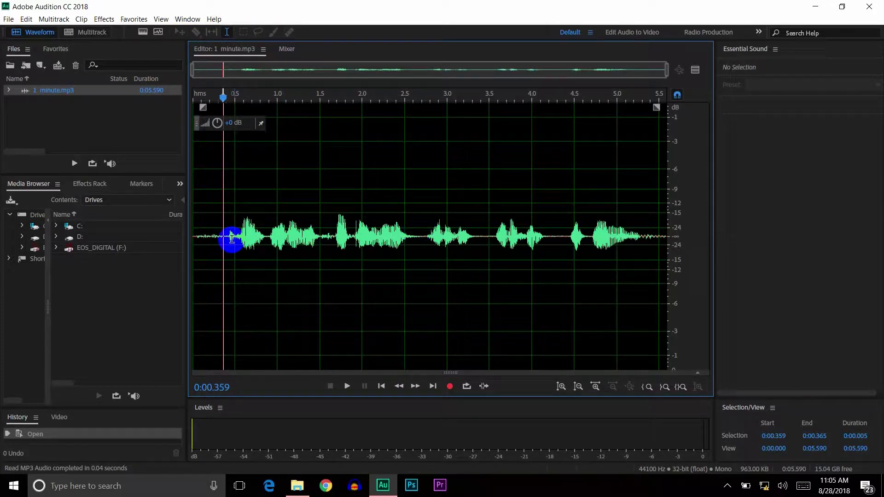
drag(222, 240, 212, 240)
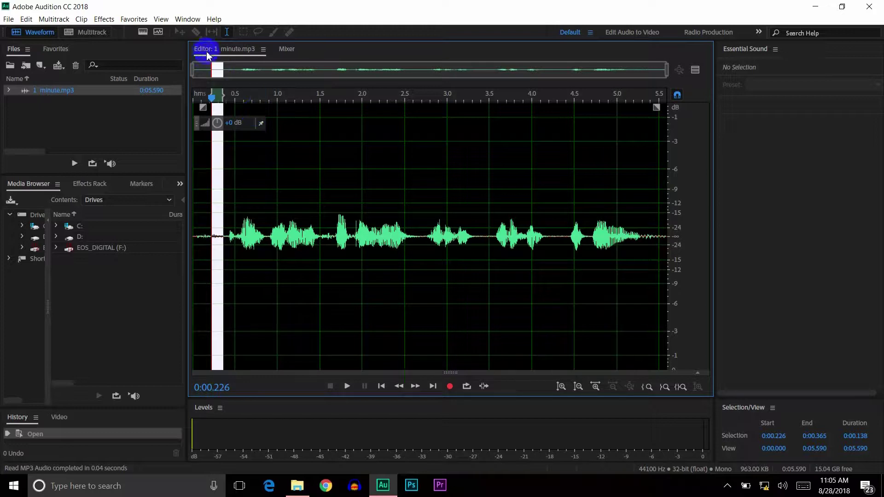
key(Delete)
key(ctrl+z)
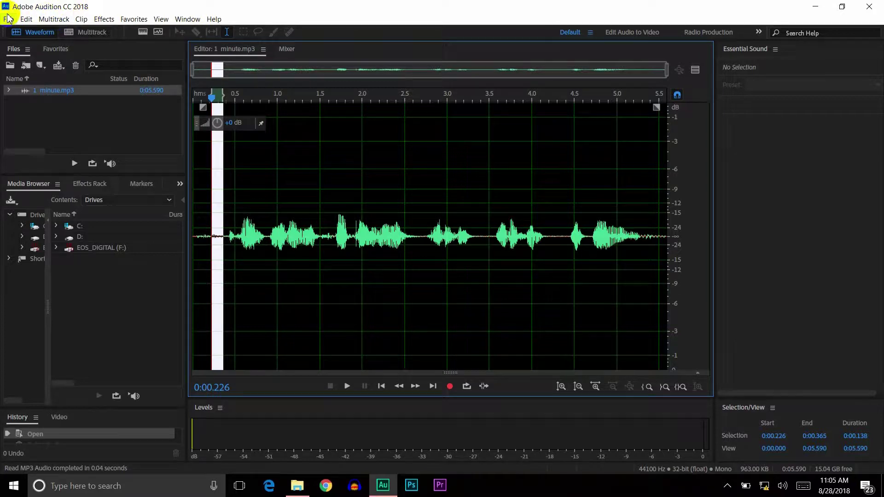
Step: Play the recording from its beginning to listen for background noise
click(335, 290)
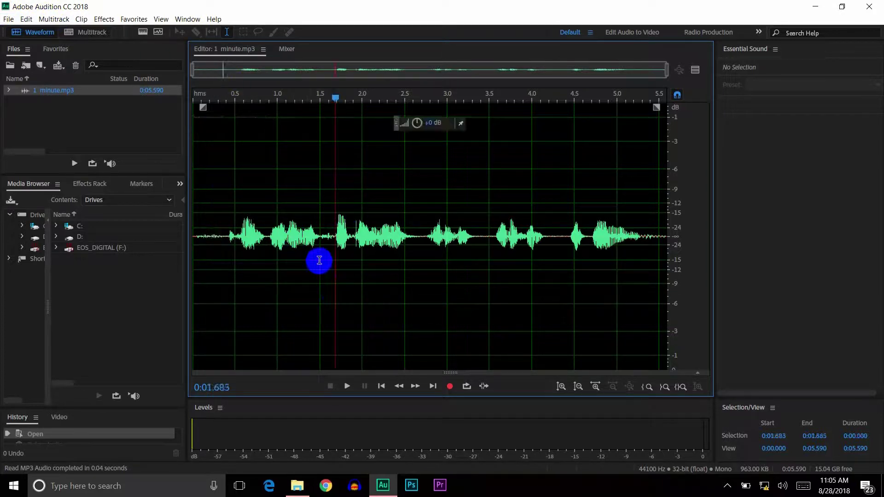
scroll(217, 233, up, 2)
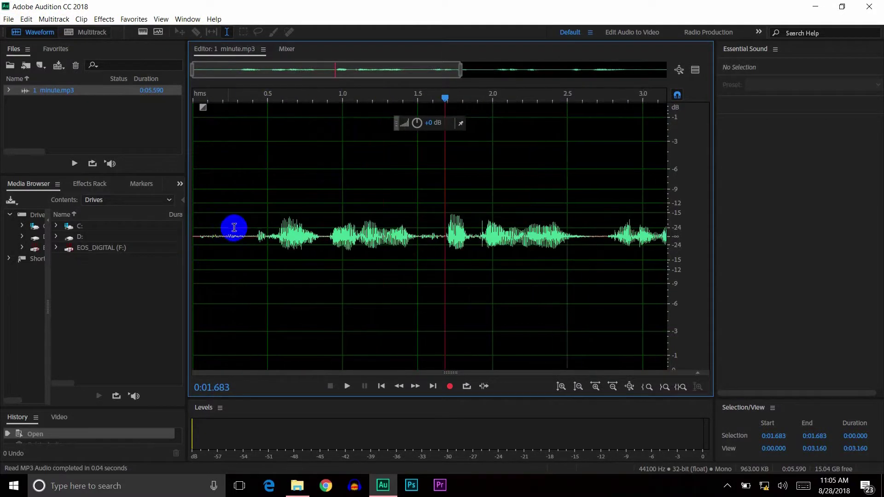
scroll(234, 227, down, 2)
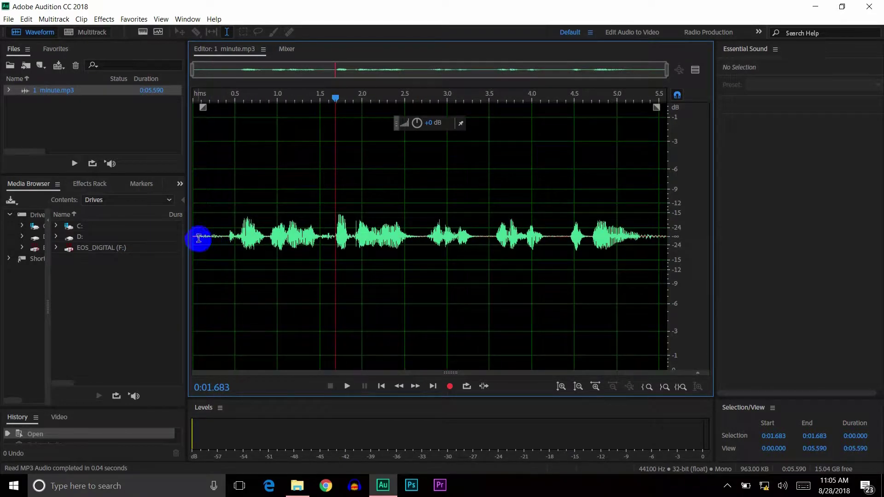
mouse_move(196, 237)
mouse_down()
mouse_move(228, 237)
mouse_move(198, 237)
mouse_up()
click(198, 237)
key(space)
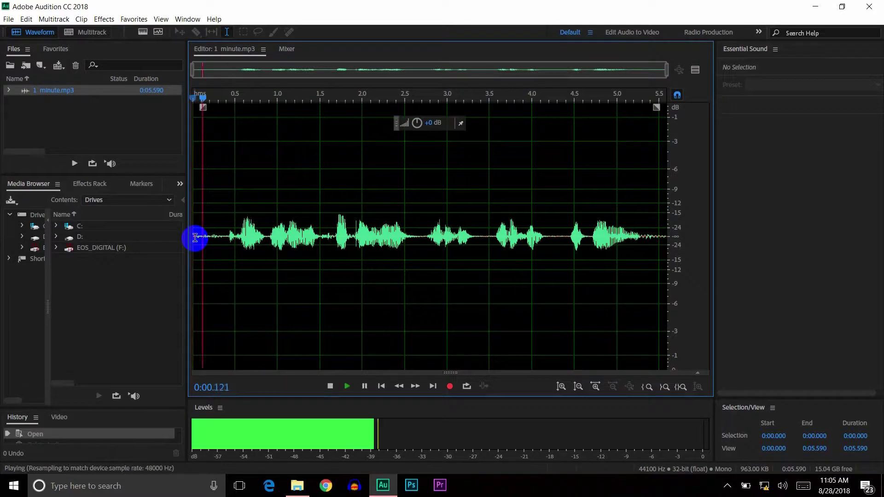
key(space)
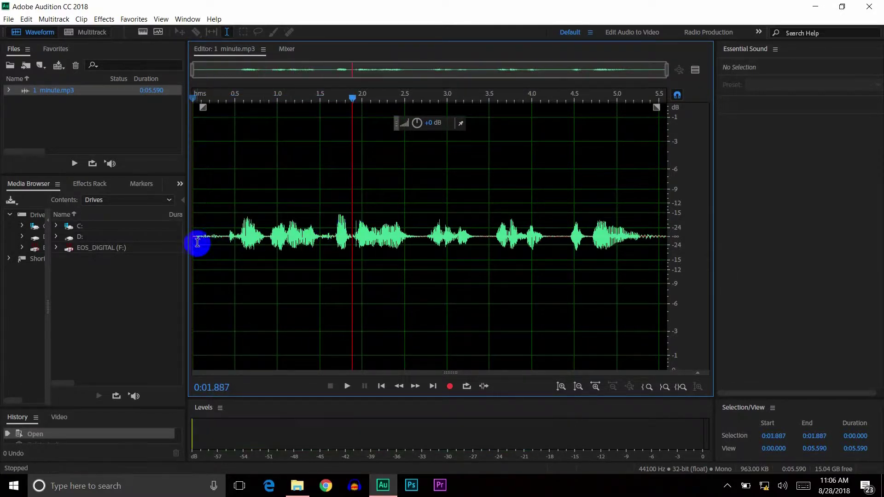
click(198, 236)
key(space)
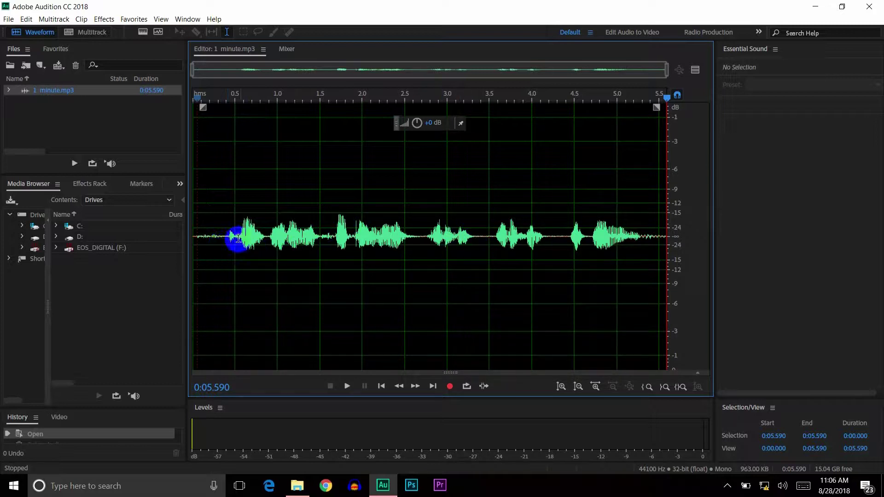
Step: Examine the quiet stretches at the recording's start, end and between phrases, playing briefly where the speech begins
drag(223, 238, 200, 235)
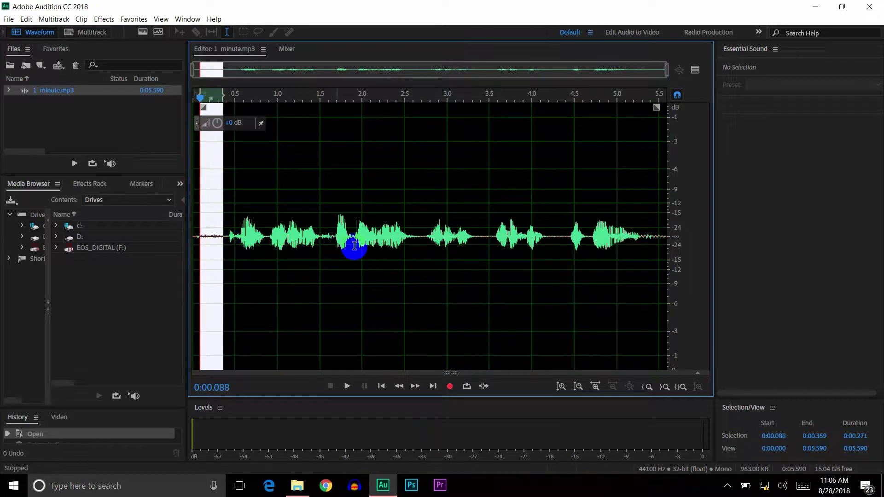
click(231, 235)
key(space)
key(space)
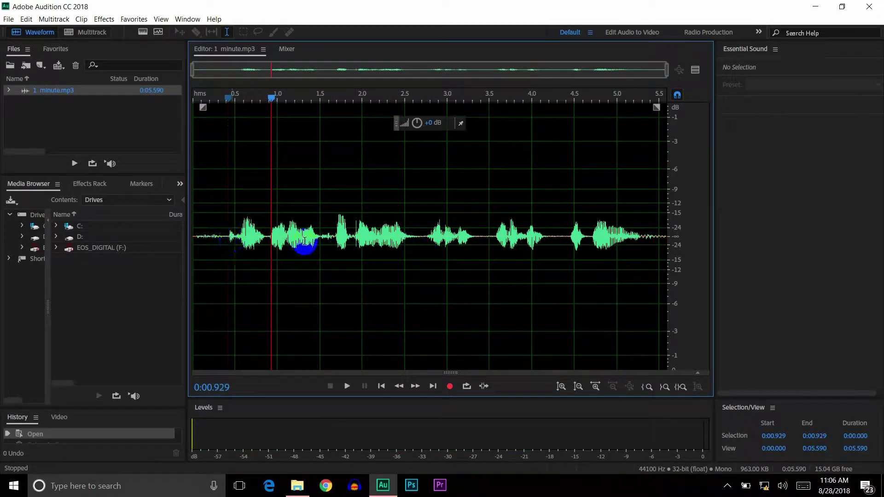
click(651, 237)
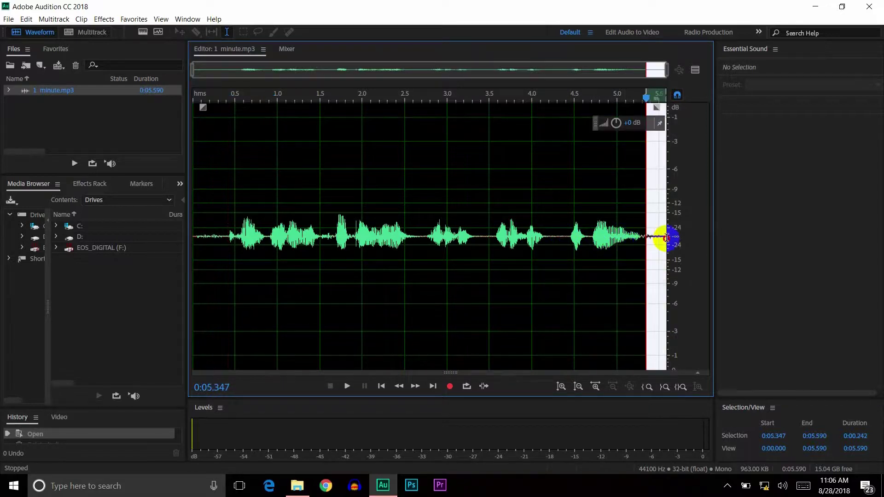
click(224, 235)
drag(203, 234, 197, 236)
click(432, 240)
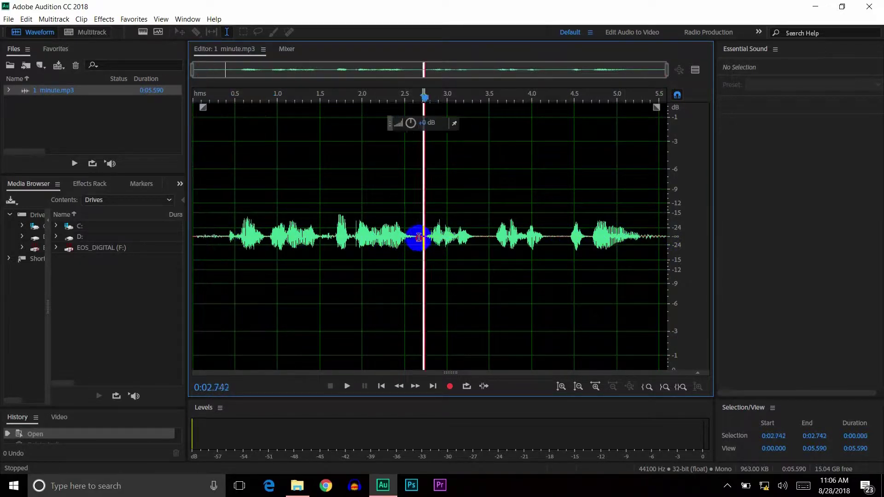
click(476, 233)
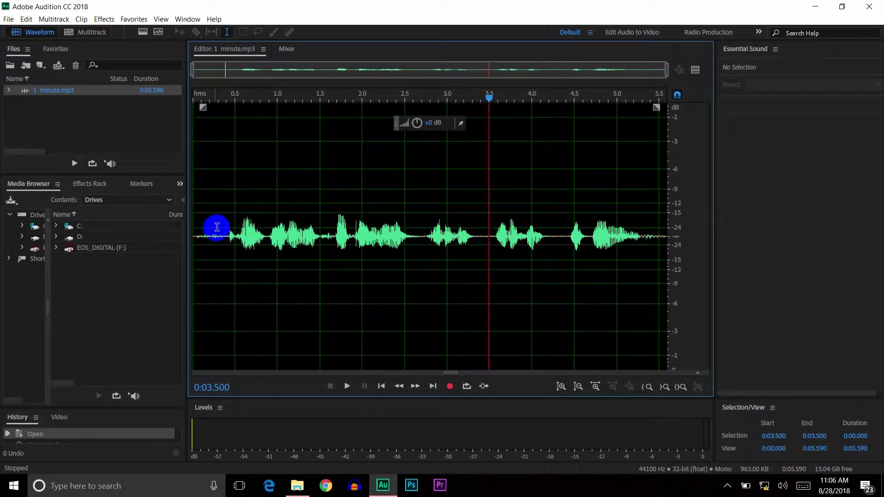
Step: Select the quiet opening from 0:00.000 to 0:00.392 and capture it as the noise print for the Noise Reduction process
drag(224, 237, 194, 238)
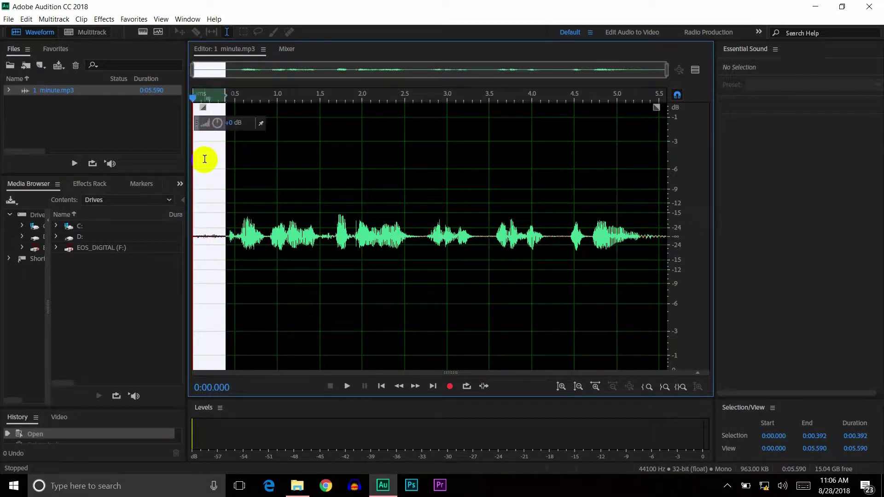
click(104, 19)
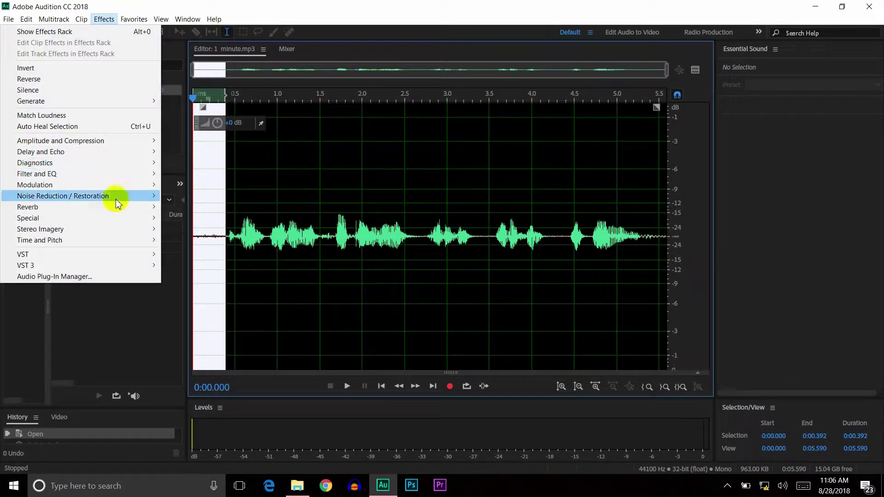
mouse_move(118, 204)
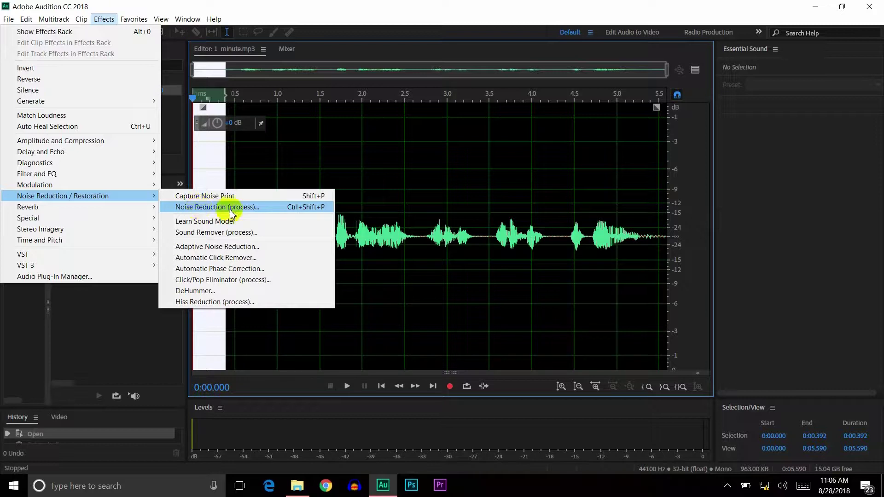
click(275, 207)
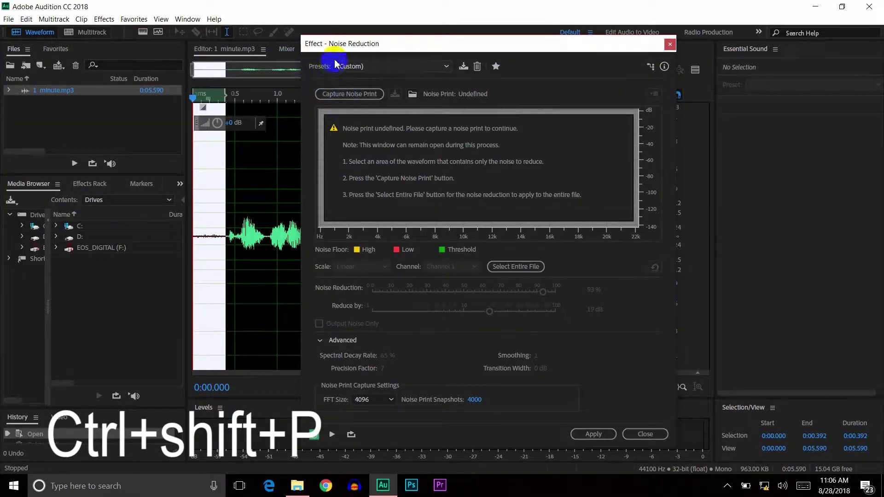
drag(456, 49, 454, 43)
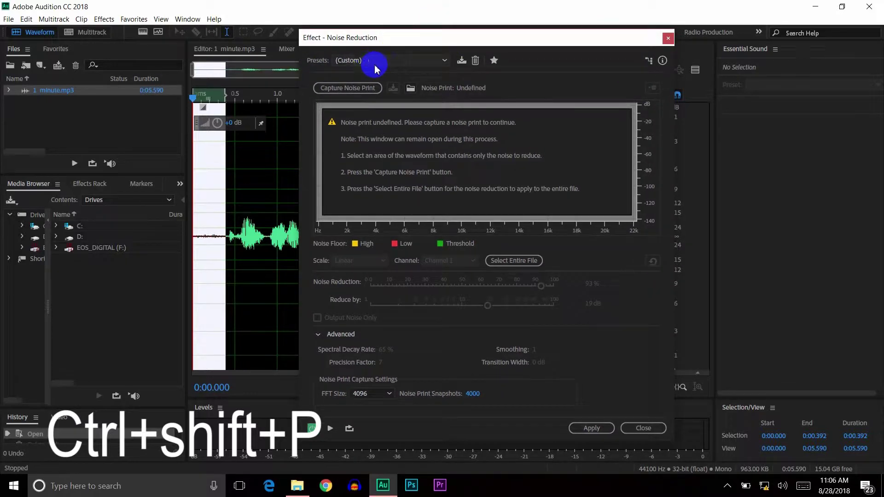
click(375, 62)
click(358, 91)
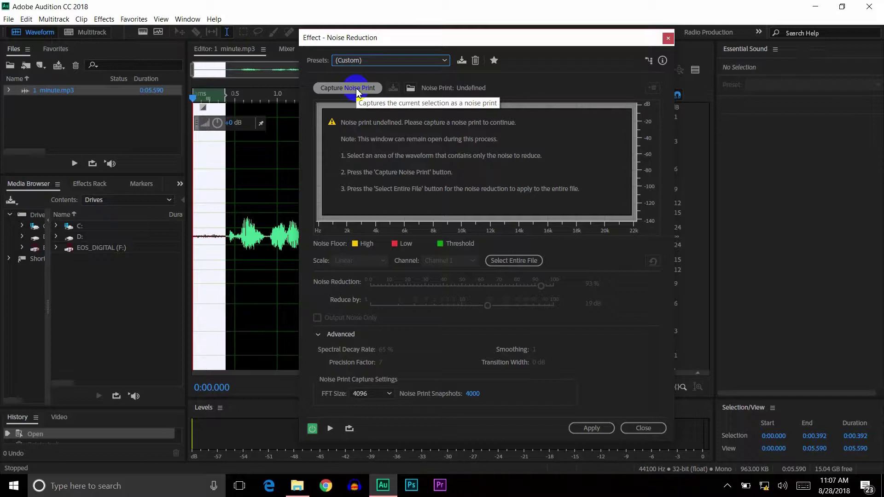
click(357, 91)
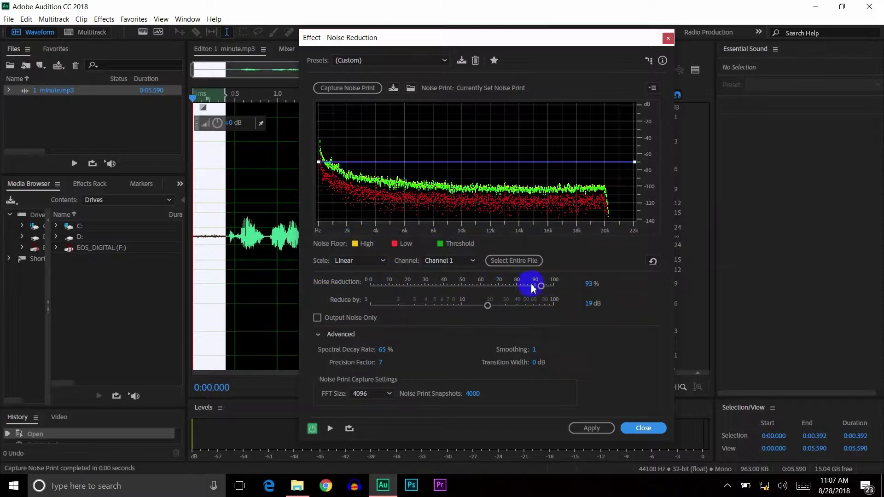
Step: Set the Noise Reduction amount to 96 % and move the effect window aside briefly to view the waveform
mouse_move(540, 286)
mouse_down()
mouse_move(383, 286)
mouse_move(546, 286)
mouse_up()
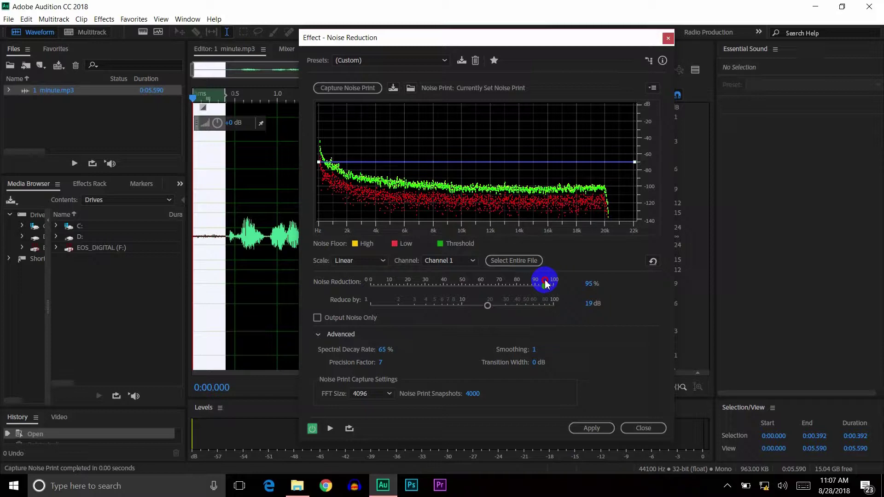
mouse_move(547, 287)
mouse_down()
mouse_move(390, 294)
mouse_move(558, 291)
mouse_move(495, 285)
mouse_move(548, 288)
mouse_up()
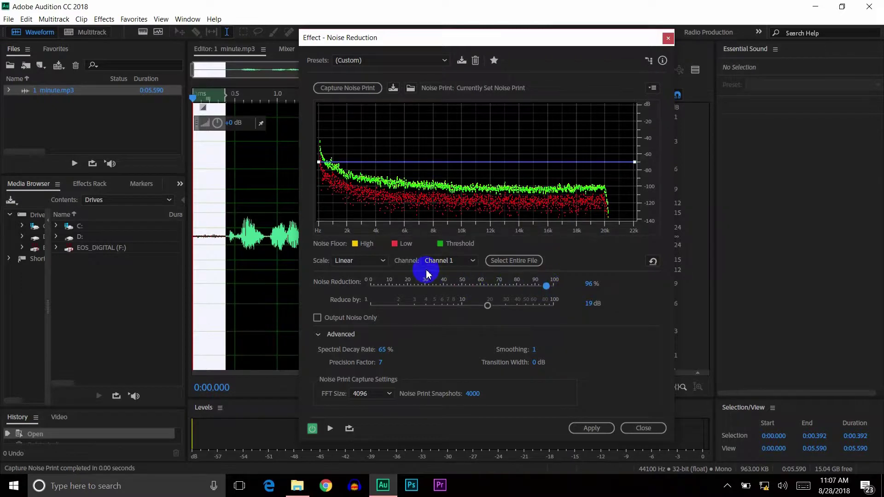
drag(343, 36, 678, 201)
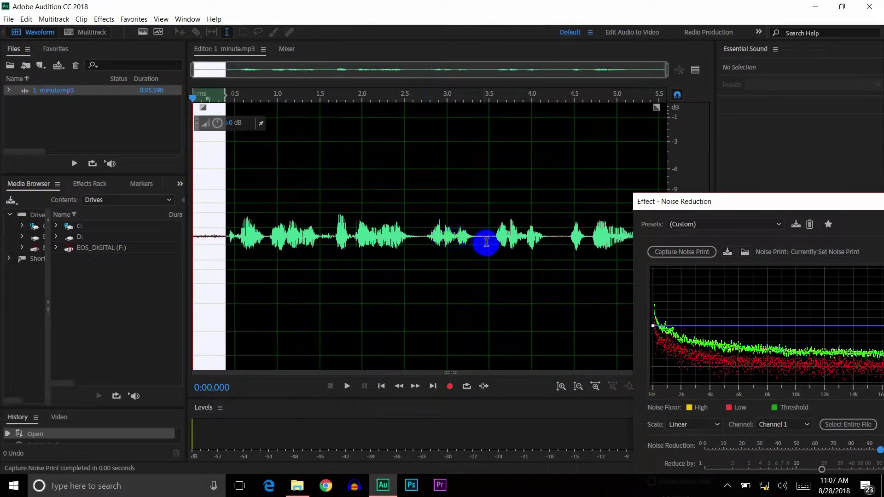
drag(701, 201, 340, 55)
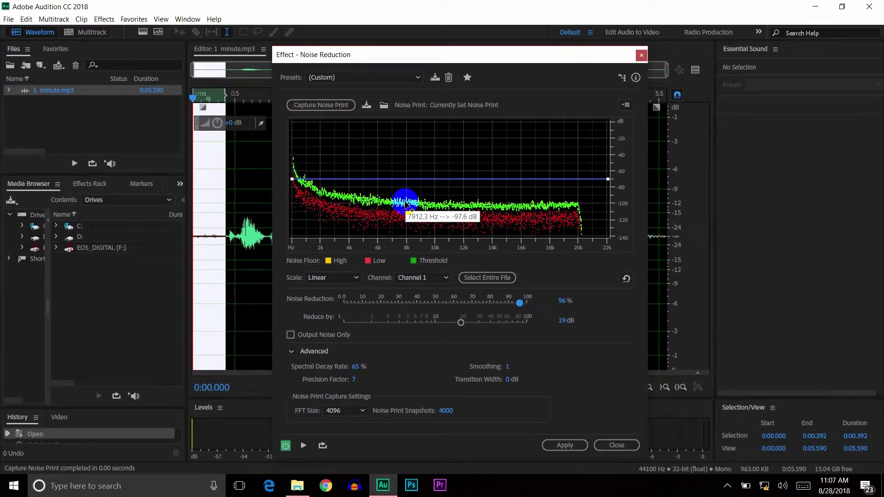
Step: Select the entire recording and apply the Noise Reduction effect to it
key(ctrl+a)
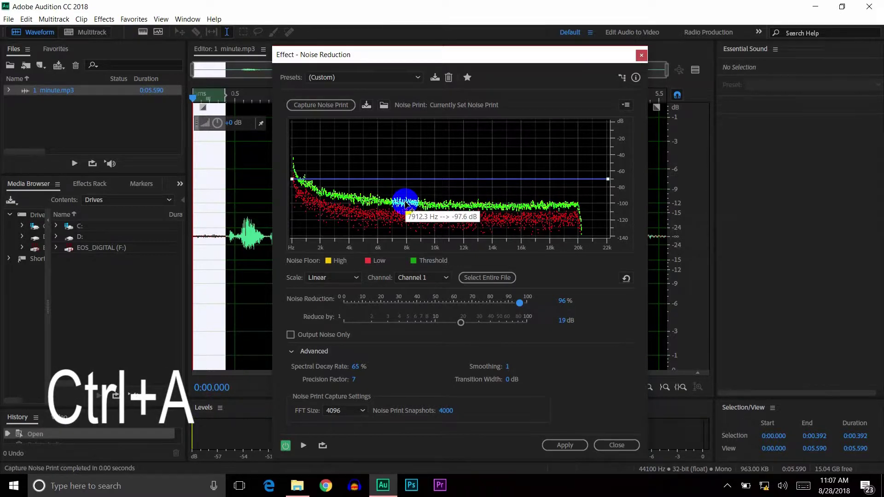
key(ctrl+a)
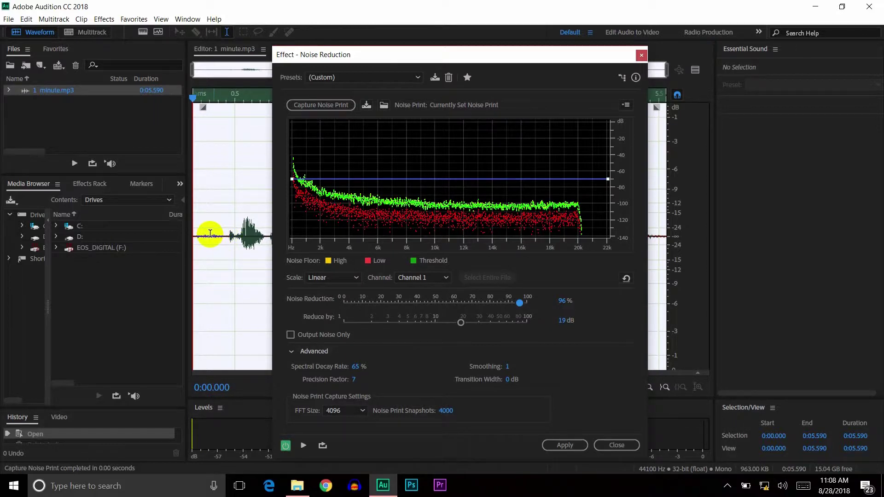
click(564, 445)
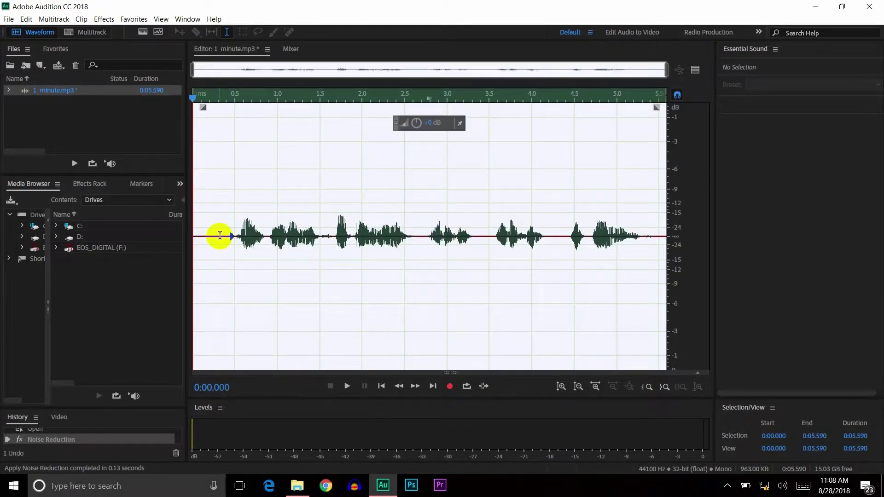
Step: Examine the cleaned waveform closely, especially the quiet opening before the first spoken phrase
click(218, 235)
click(236, 255)
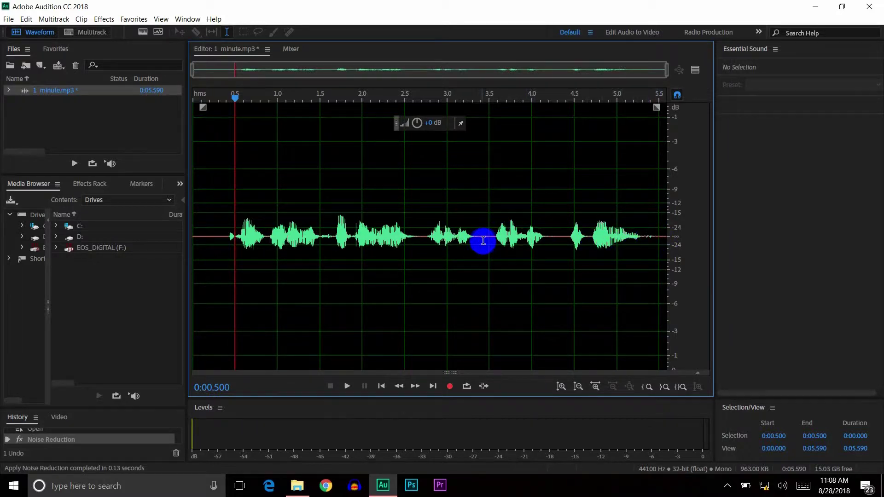
scroll(484, 240, up, 3)
scroll(485, 239, up, 2)
scroll(359, 248, left, 5)
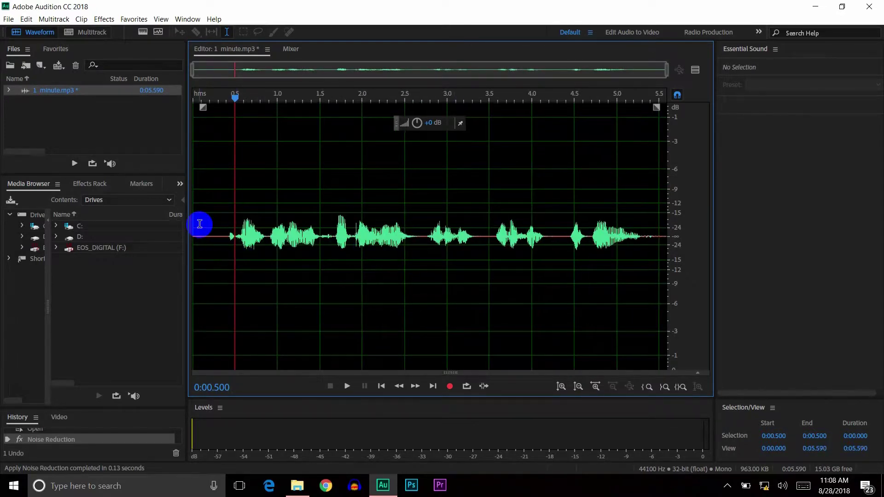
scroll(215, 238, up, 2)
scroll(262, 238, down, 3)
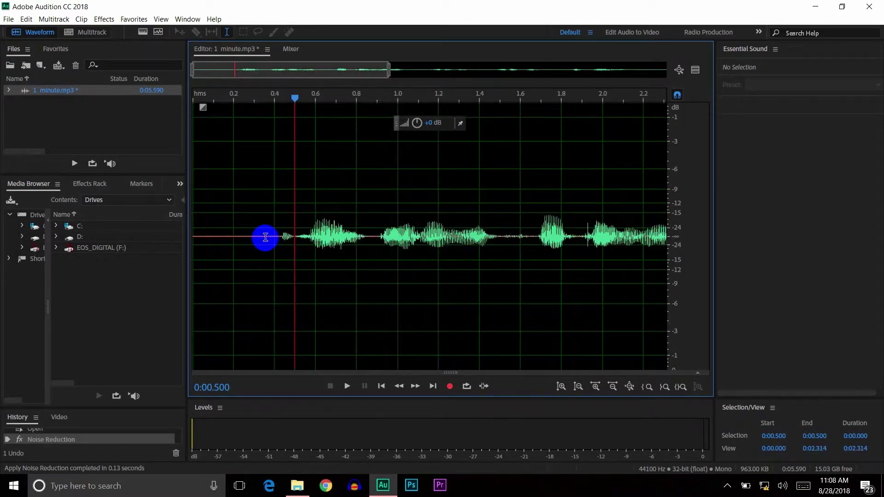
scroll(253, 236, down, 2)
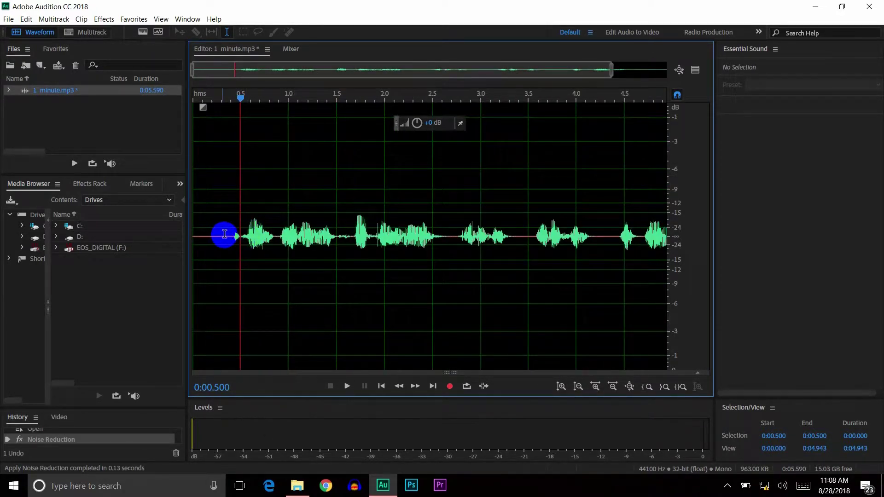
Step: Play the noise-reduced recording from near its start to the end, and return the playhead to 0:00.000
click(201, 235)
key(space)
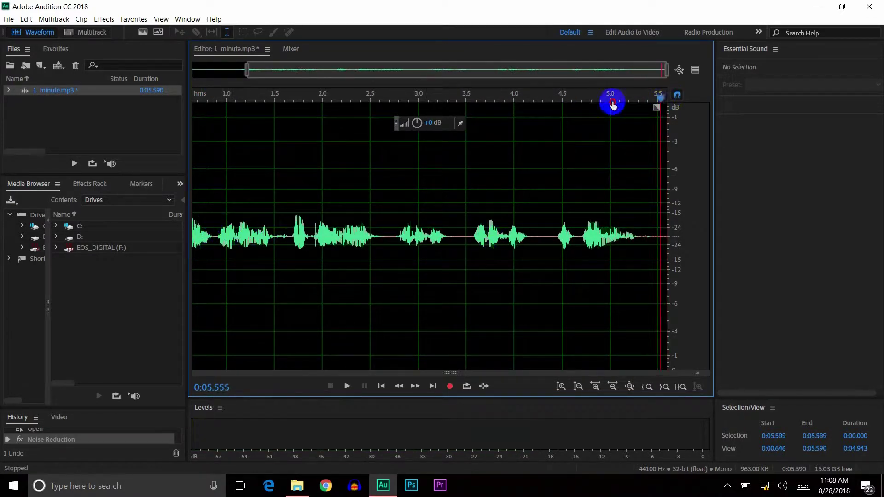
key(Home)
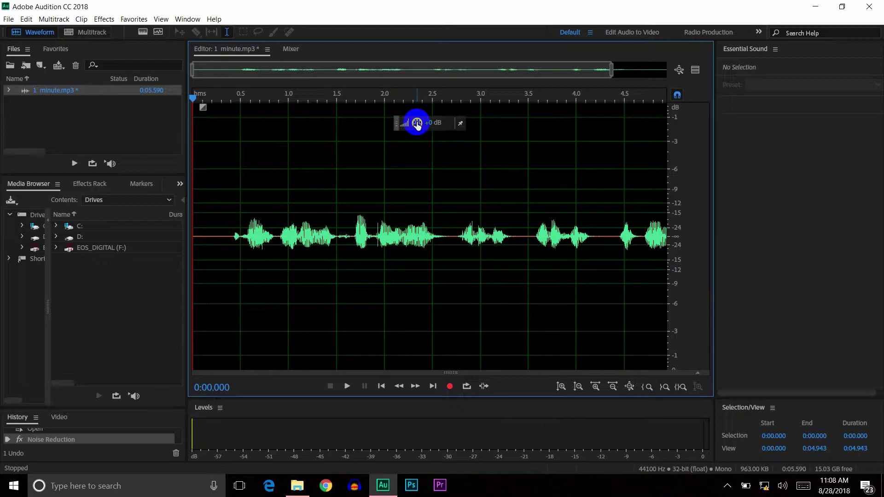
Step: Adjust the recording's volume slightly with the on-waveform gain control
drag(417, 123, 412, 123)
click(431, 155)
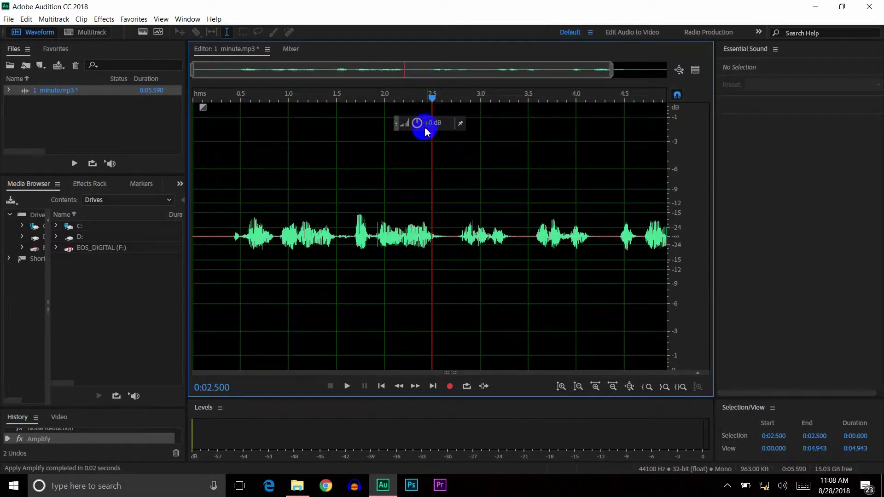
mouse_move(416, 123)
mouse_down()
mouse_move(446, 131)
mouse_move(412, 133)
mouse_move(434, 132)
mouse_move(424, 129)
mouse_up()
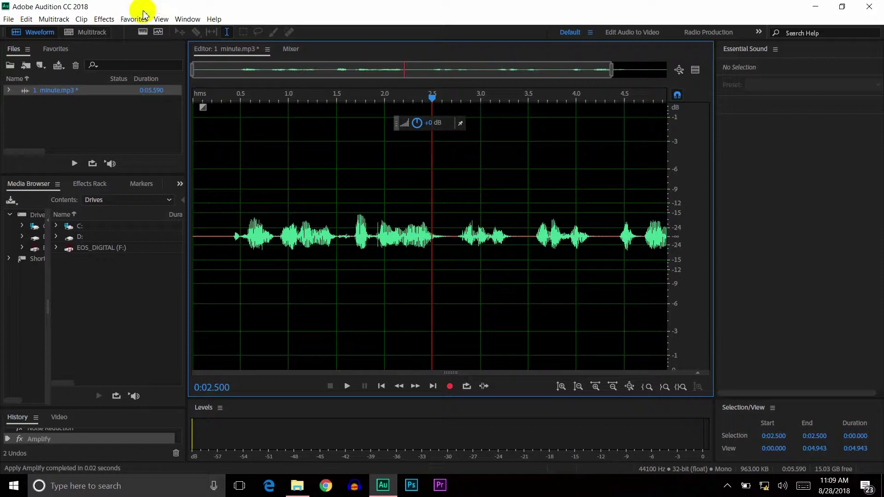
Step: Apply the Mastering effect with the Reducer preset to the whole recording
click(102, 21)
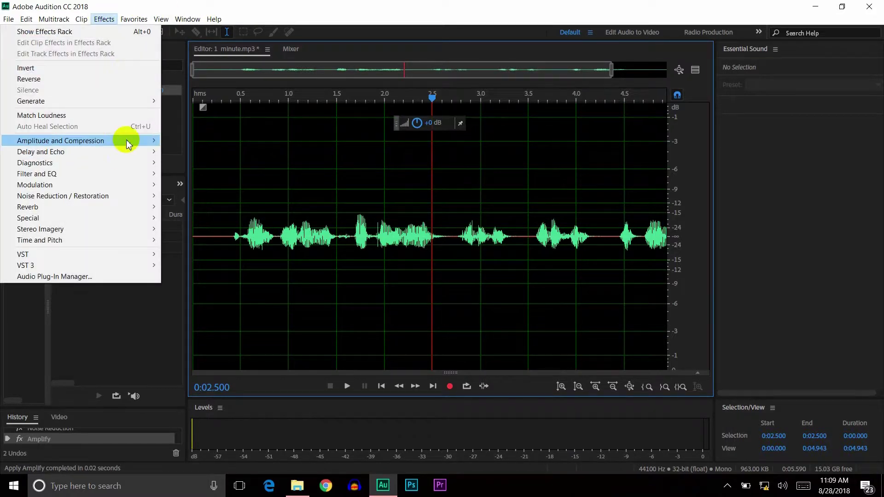
mouse_move(69, 202)
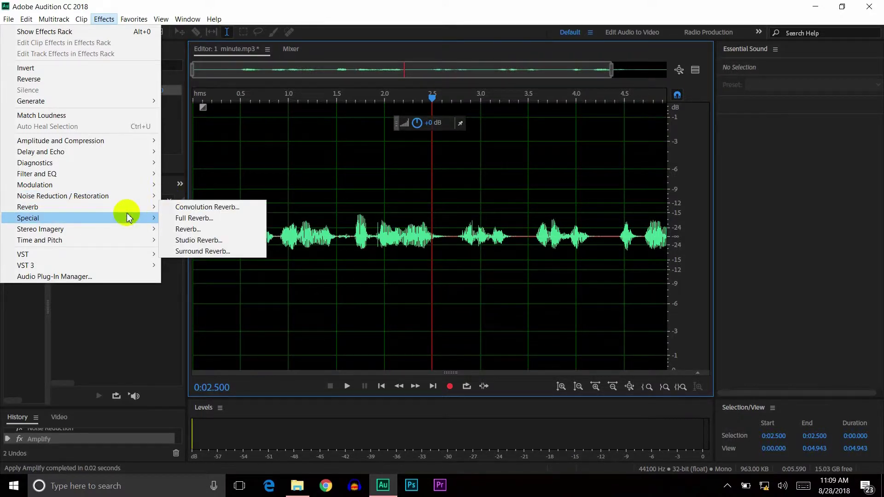
mouse_move(124, 216)
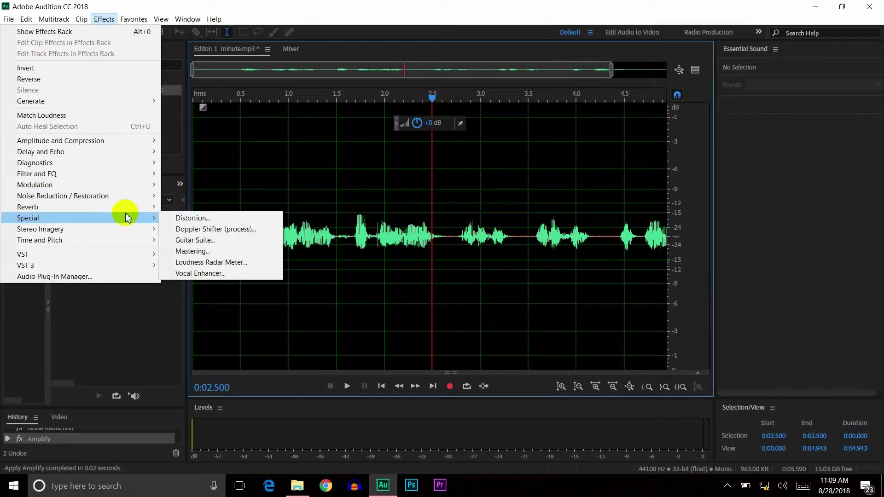
click(198, 252)
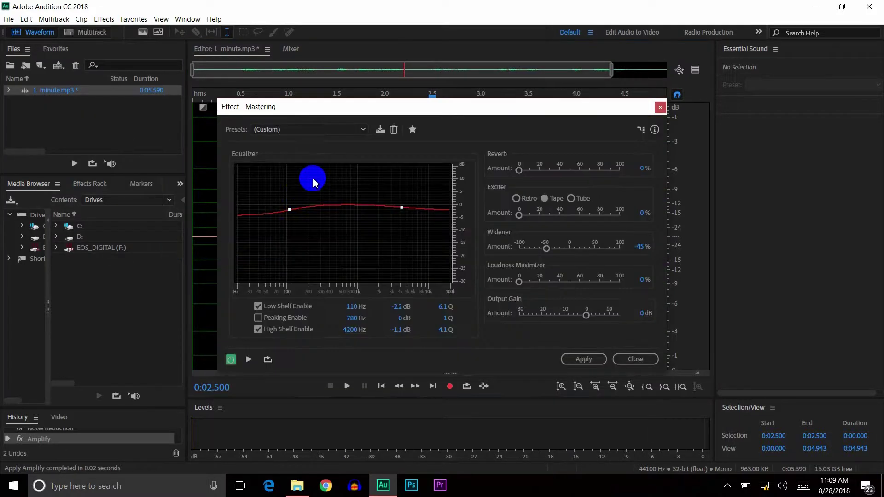
click(311, 130)
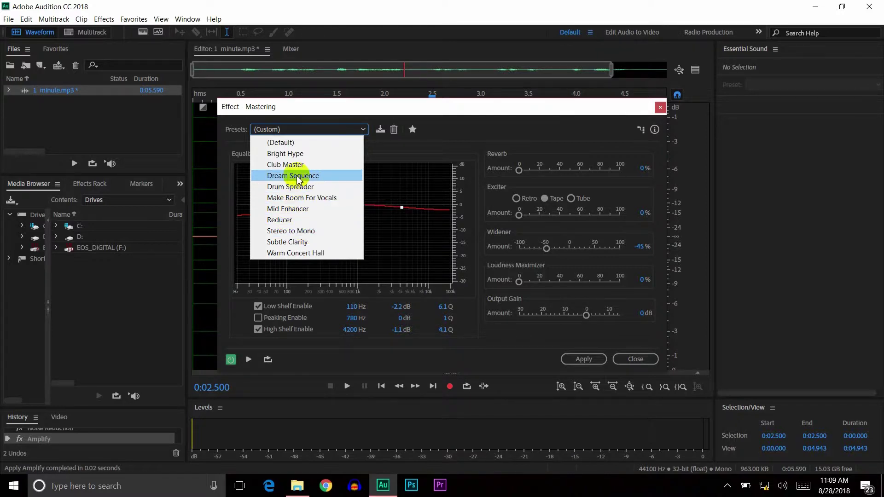
click(307, 221)
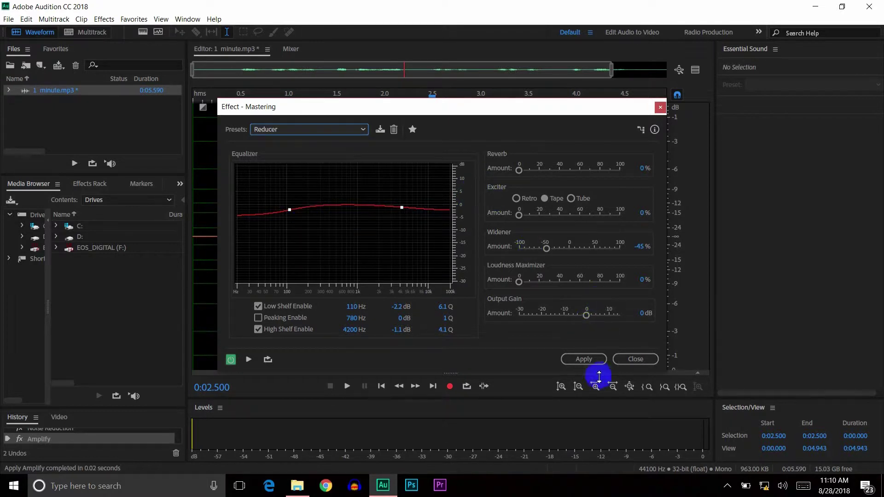
drag(493, 106, 634, 114)
click(737, 367)
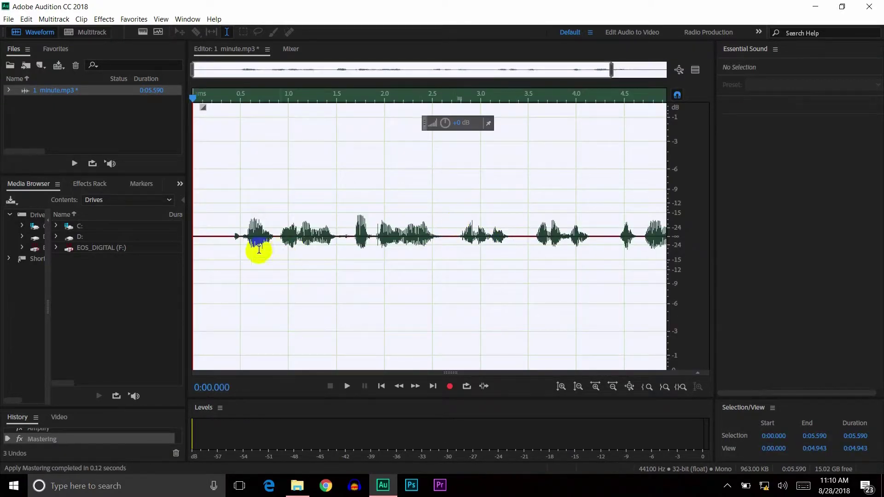
Step: Play the opening of the mastered recording to check its sound, and show the full waveform
click(233, 236)
key(space)
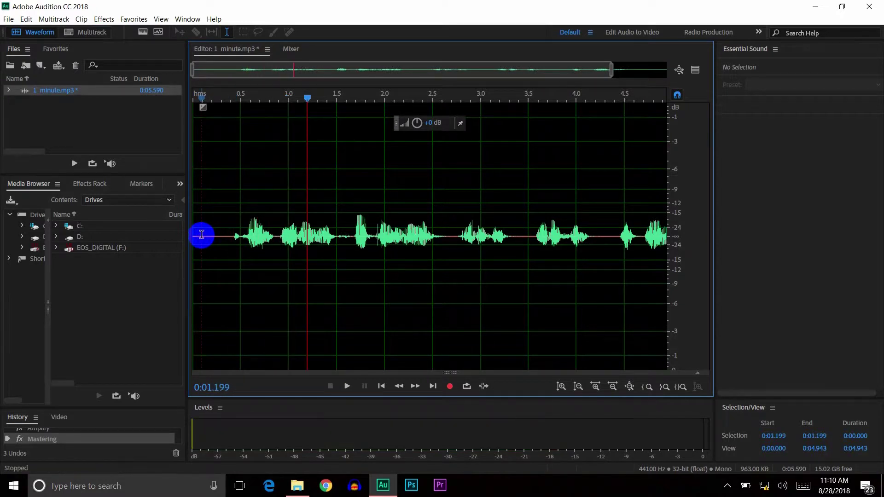
key(space)
click(201, 235)
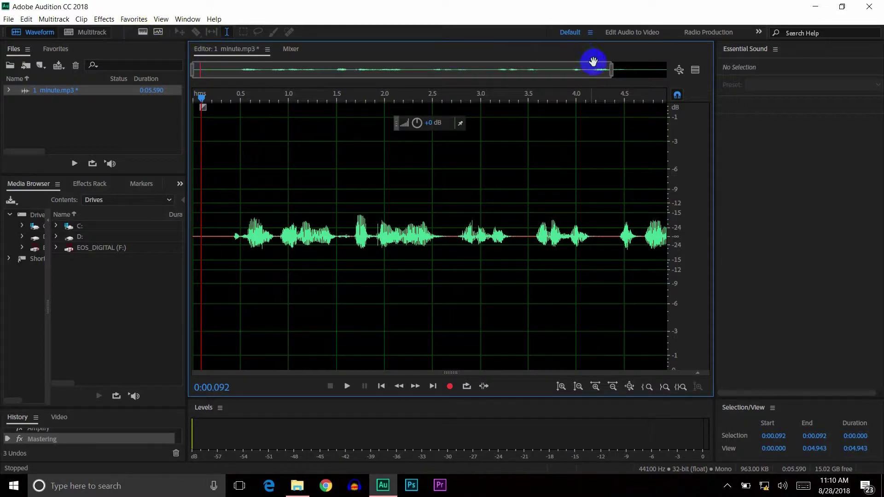
drag(618, 78, 668, 70)
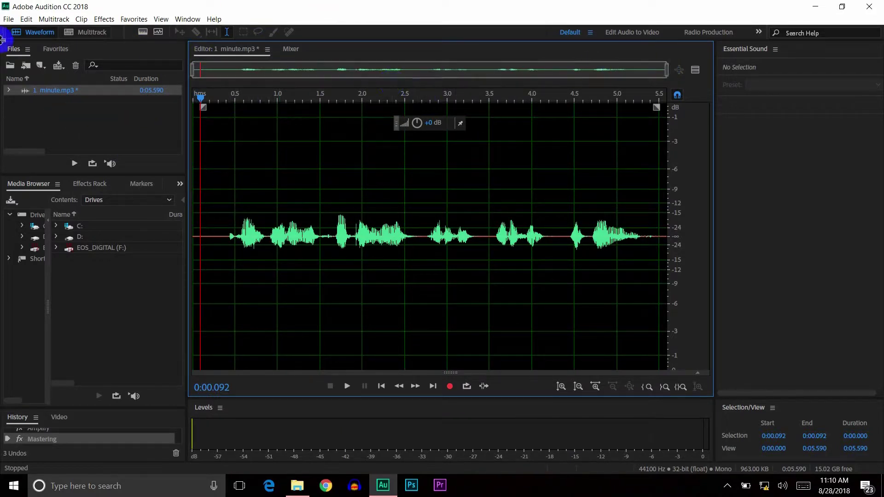
Step: Start exporting the recording as "edit voice.mp3" and check the Desktop save location without changing it
click(8, 19)
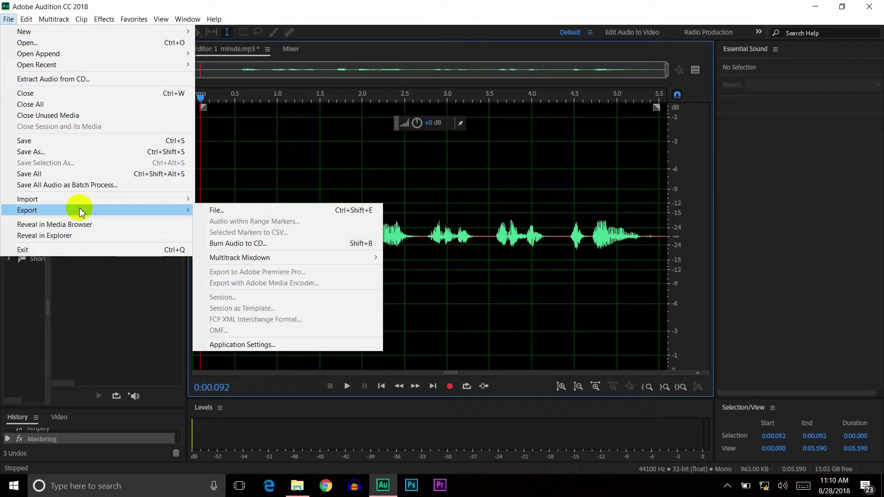
click(213, 212)
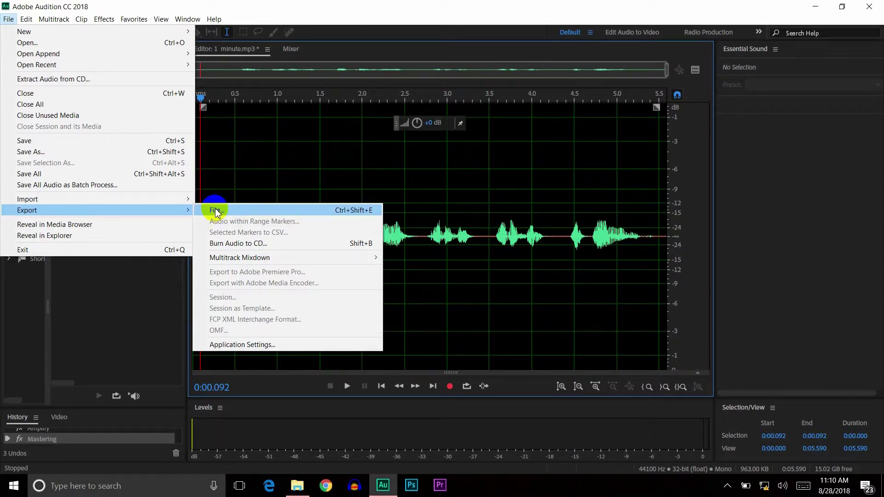
click(362, 211)
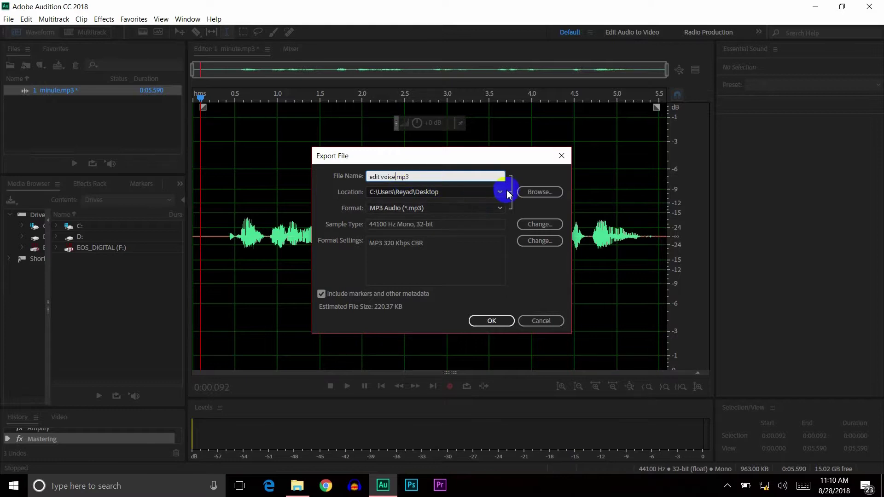
click(537, 196)
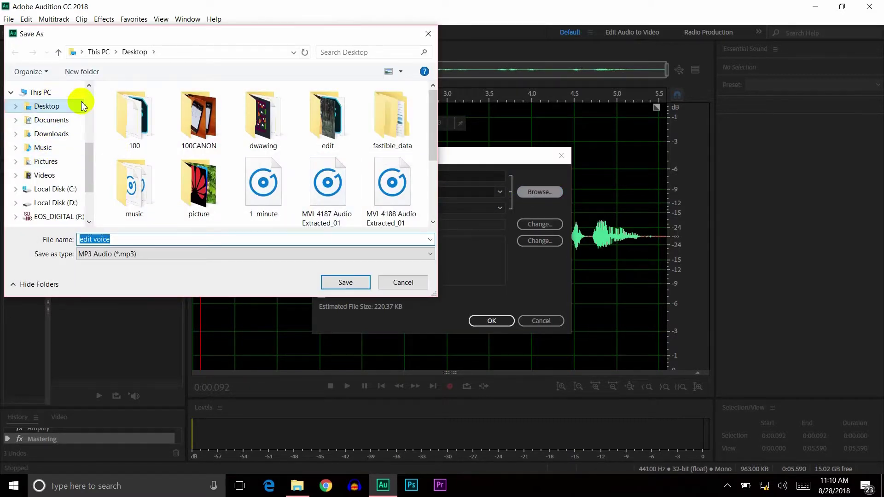
click(428, 33)
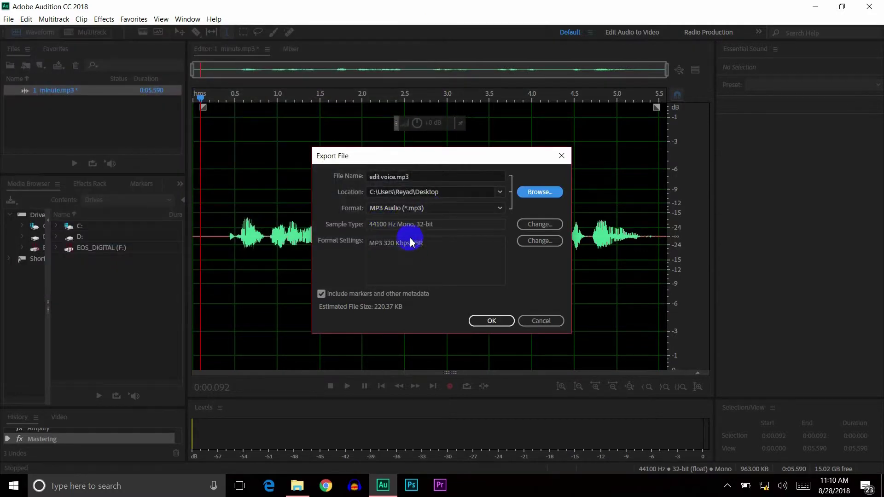
Step: Review the available export formats and keep MP3 Audio (*.mp3)
click(419, 208)
click(419, 208)
click(420, 208)
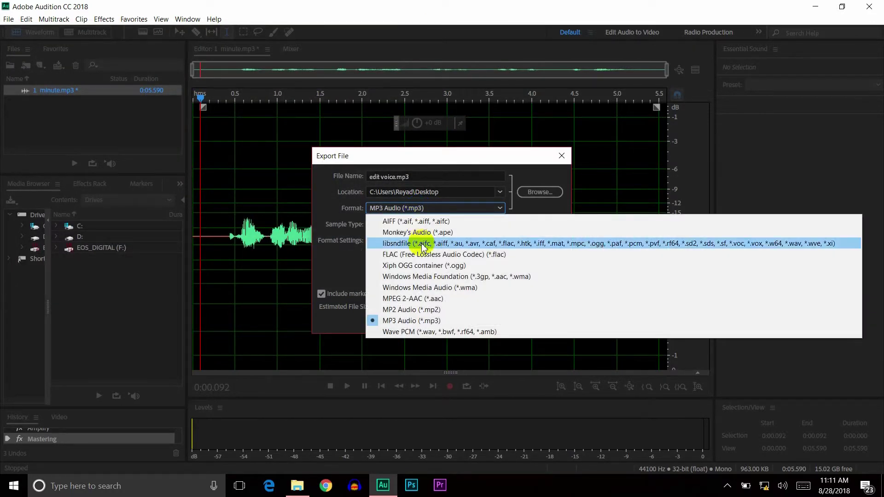
click(498, 208)
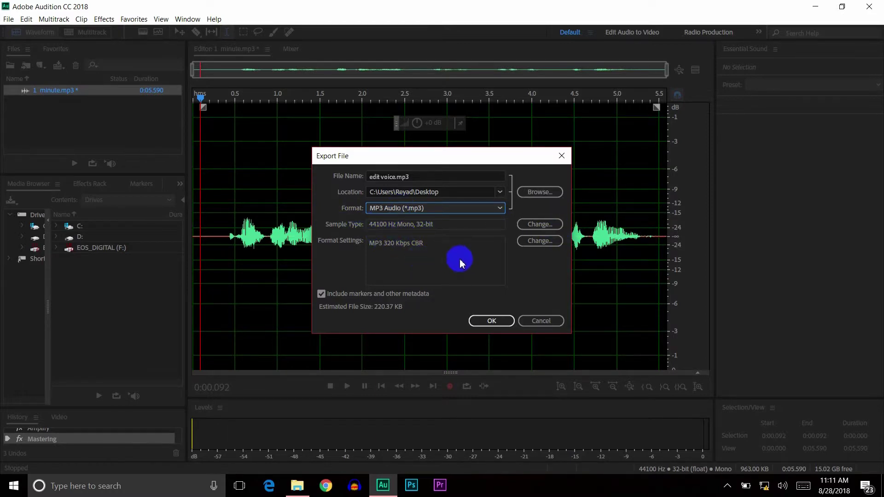
Step: Review the sample rate options in the sample type conversion settings and close them without changes
click(534, 225)
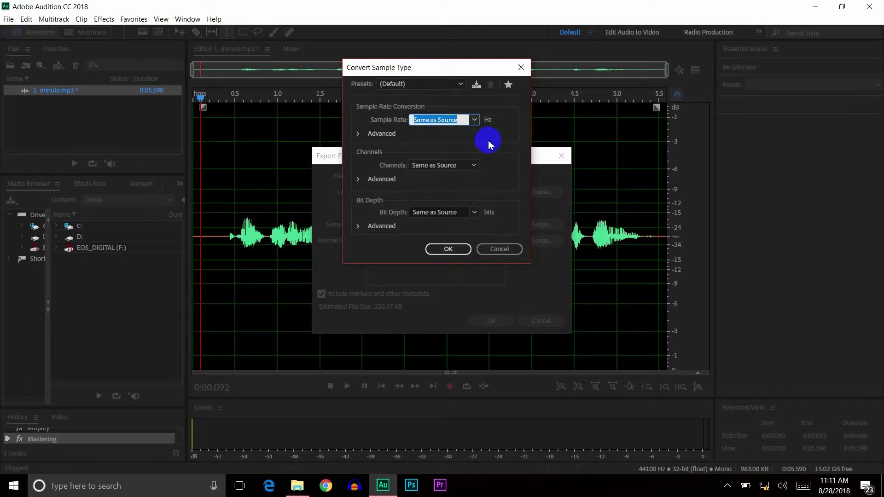
click(478, 120)
click(478, 121)
click(478, 120)
click(478, 121)
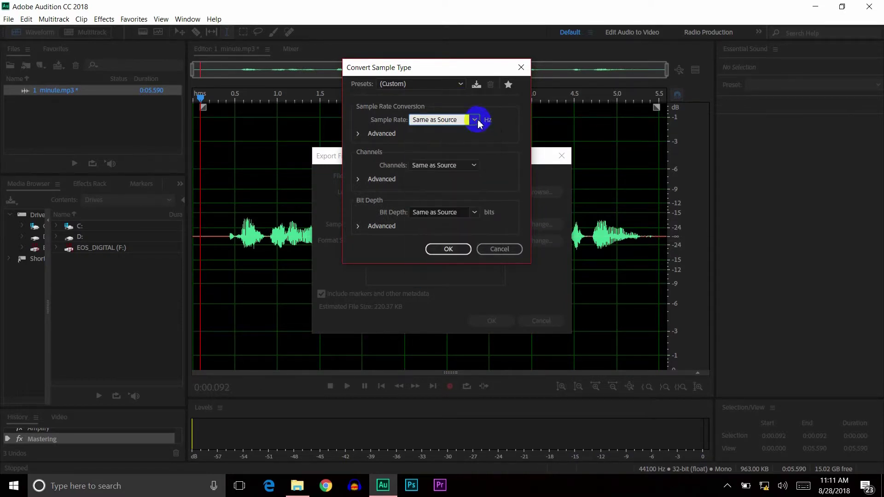
click(521, 67)
Step: Review the available MP3 bitrates in the format settings and keep the constant 320 Kbps (44100 Hz) setting
click(548, 241)
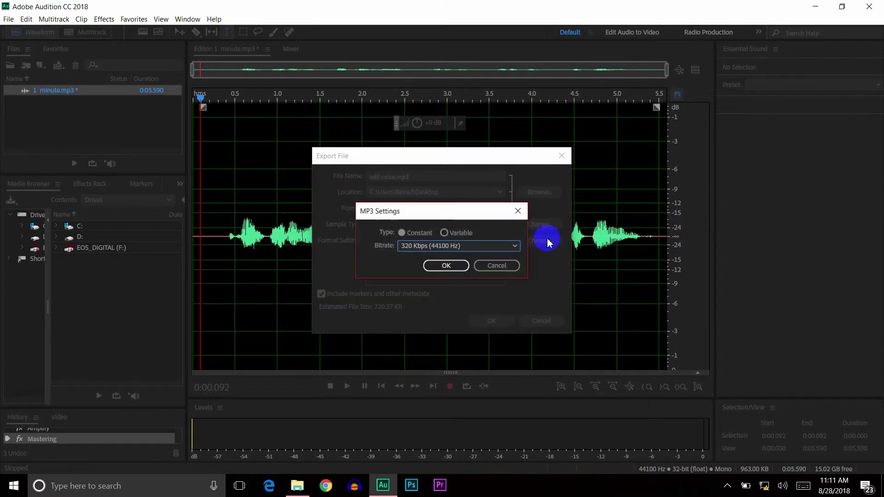
click(476, 251)
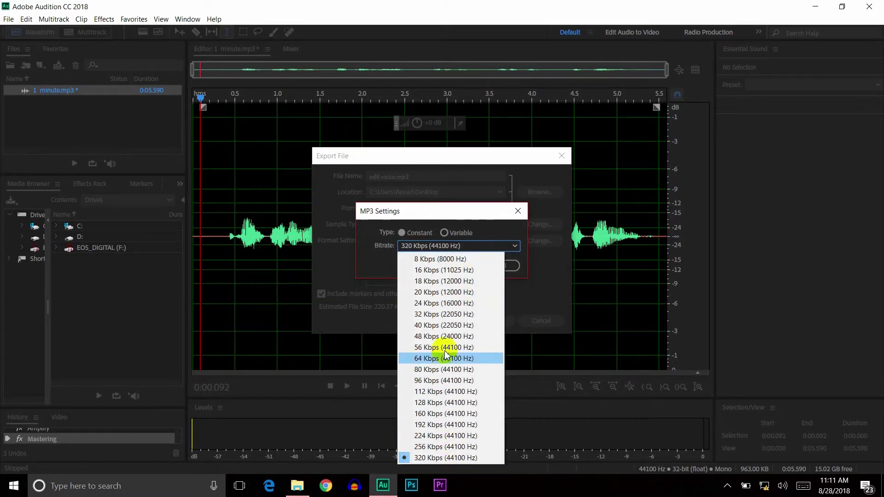
click(483, 244)
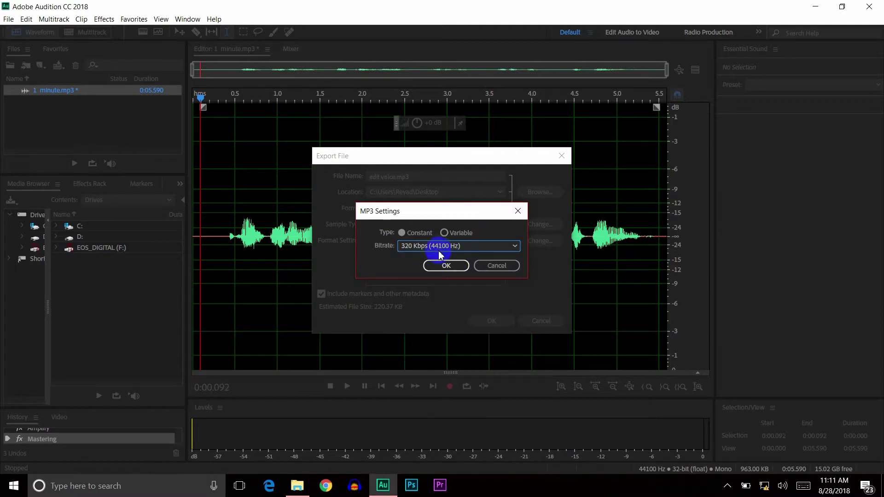
click(448, 267)
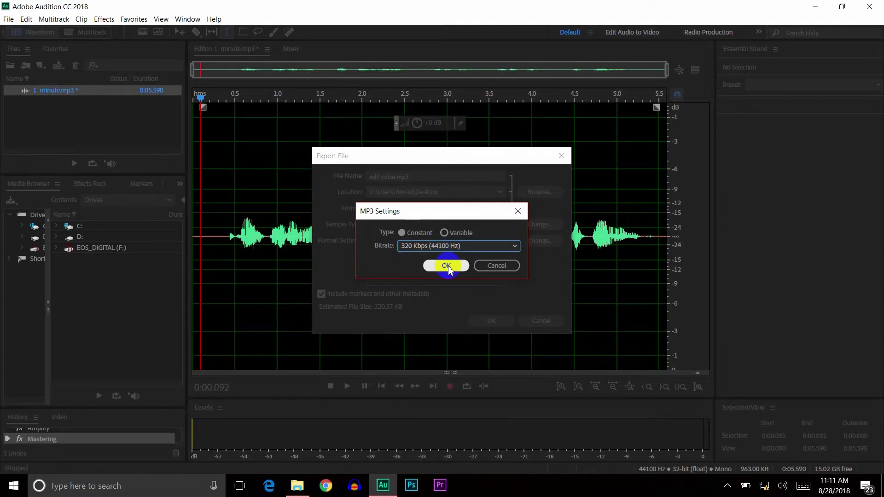
Step: Export the recording to the Desktop as "edit voice.mp3" in MP3 Audio format
click(490, 323)
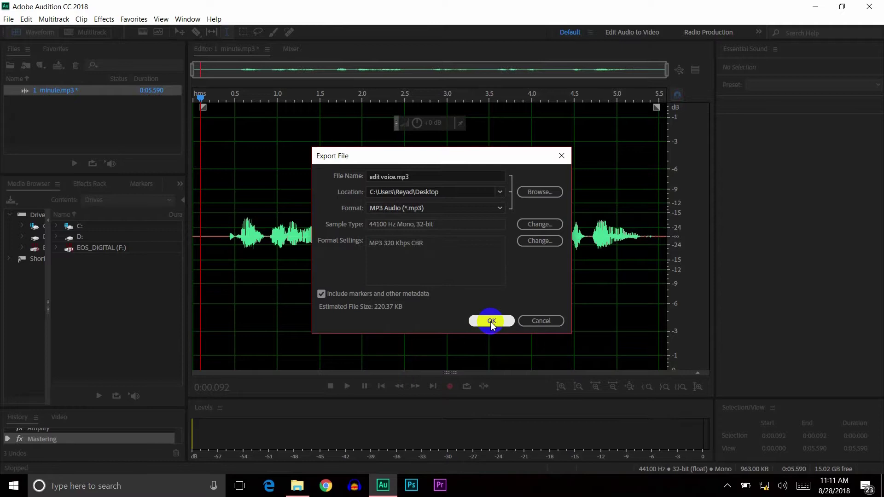
click(492, 321)
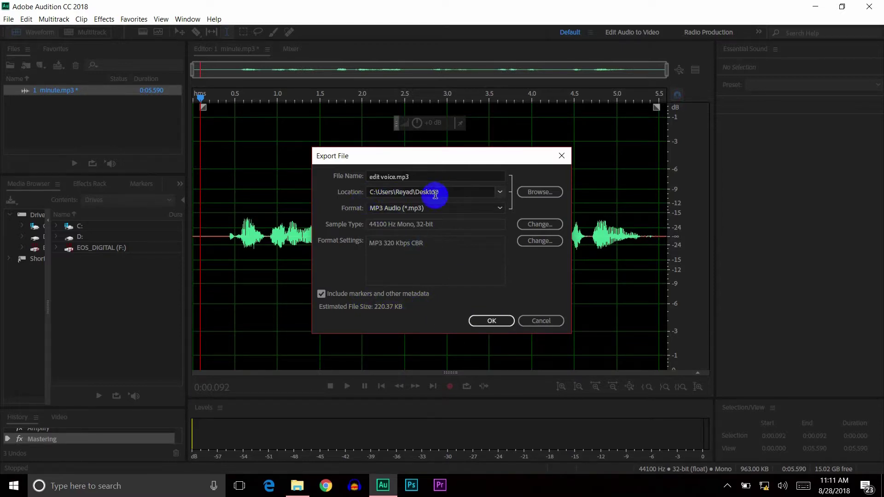
click(492, 322)
click(493, 321)
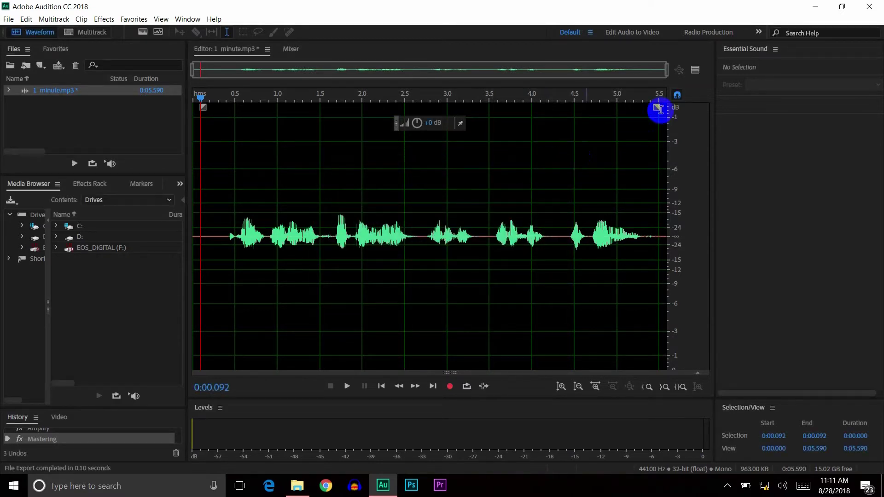
Step: Switch to the desktop and open the exported "edit voice" file to hear it
click(816, 6)
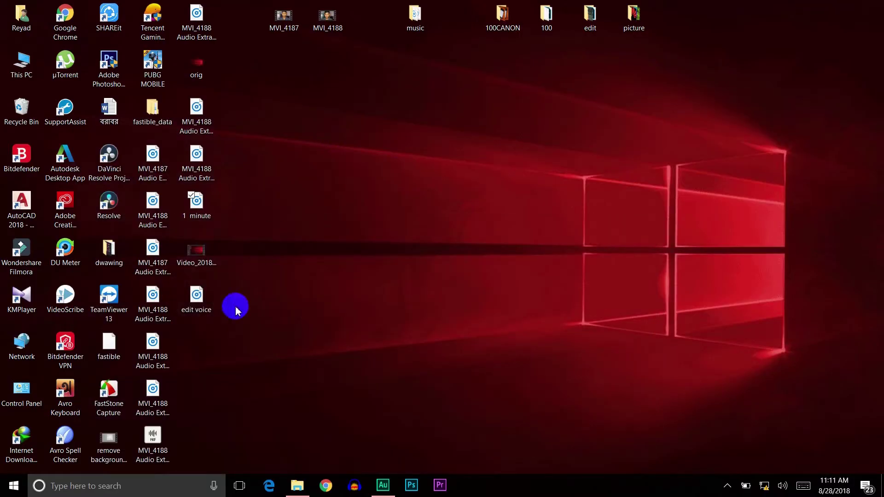
click(193, 300)
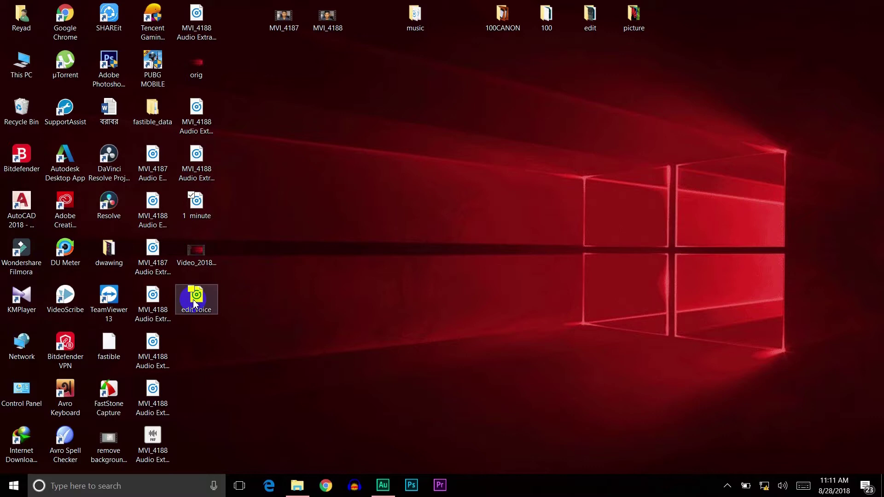
double_click(205, 300)
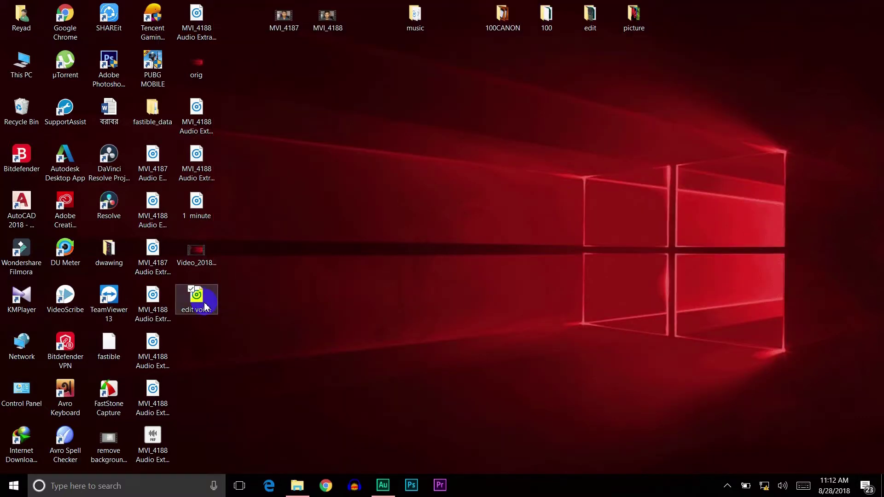
Step: Play the original "1 minute" recording from the desktop for comparison, and close the Groove Music player
double_click(193, 212)
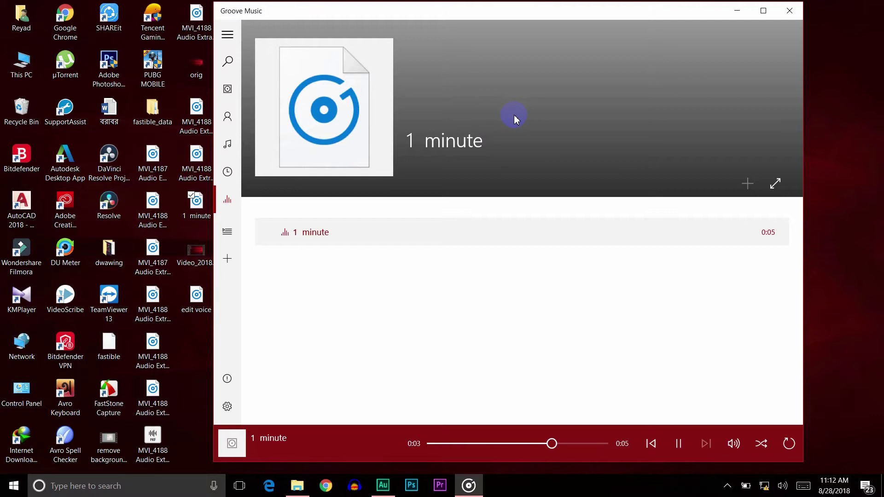
click(747, 152)
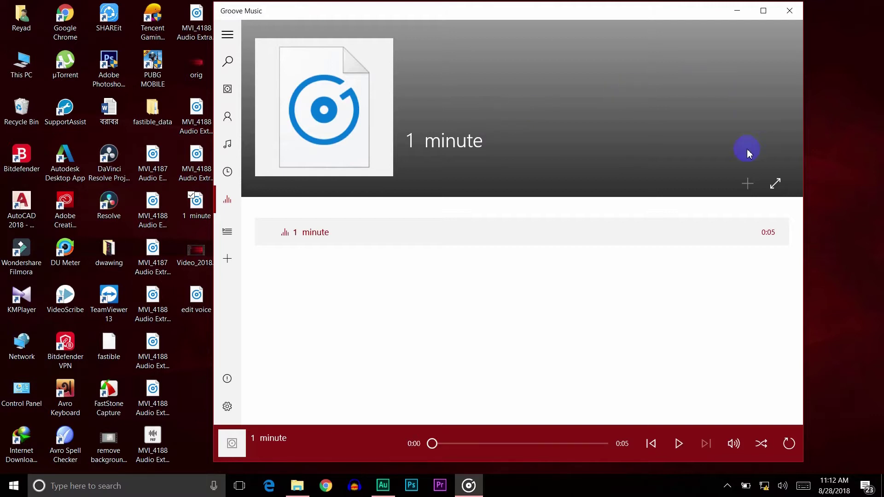
click(788, 11)
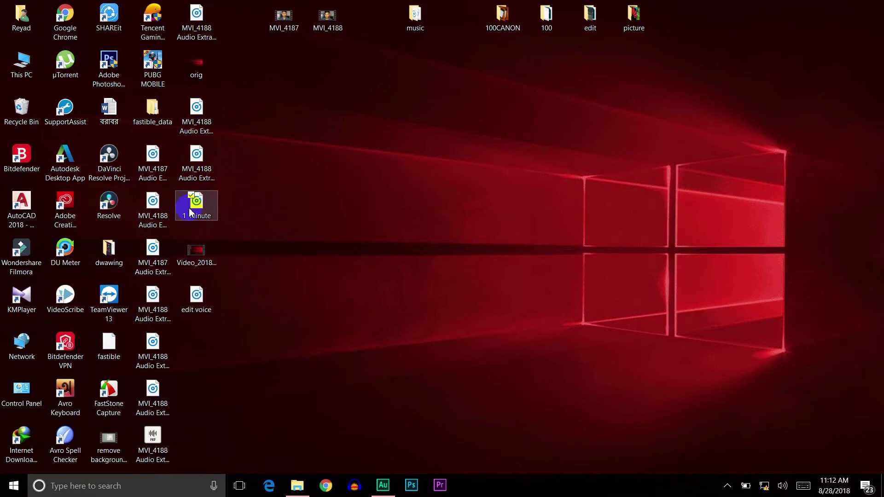
Step: Refresh the desktop and switch back to Adobe Audition
click(195, 303)
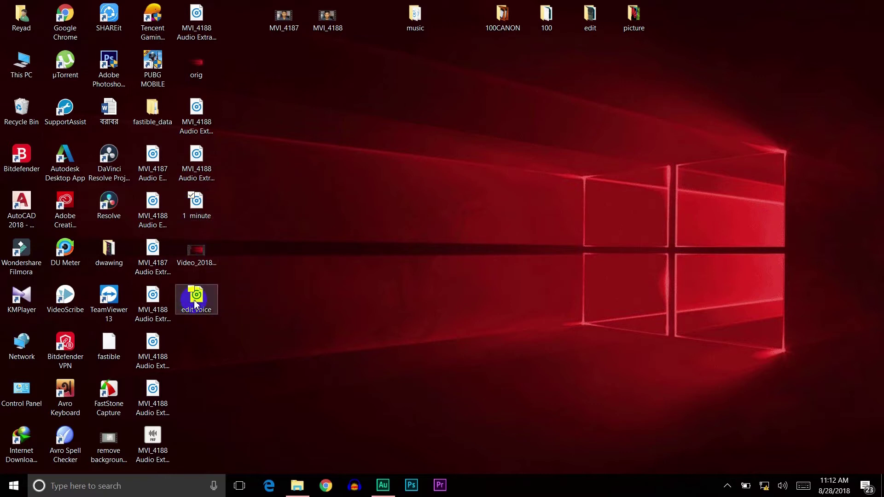
right_click(250, 244)
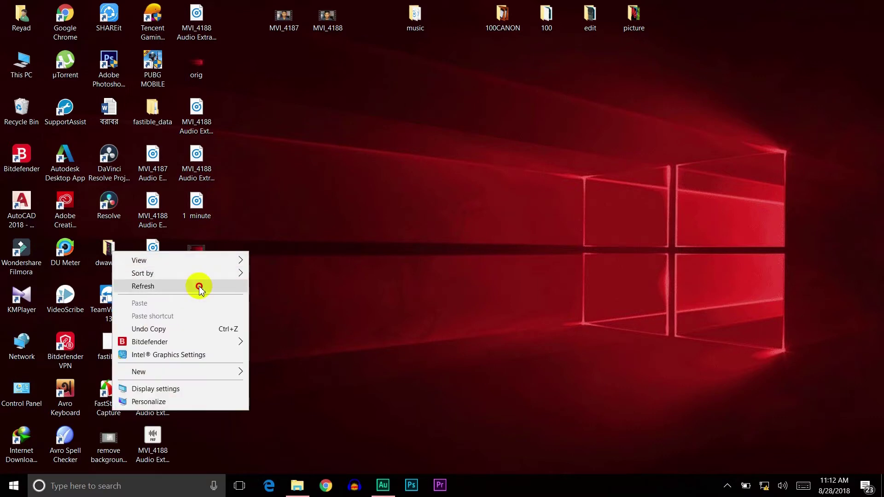
click(198, 285)
click(384, 487)
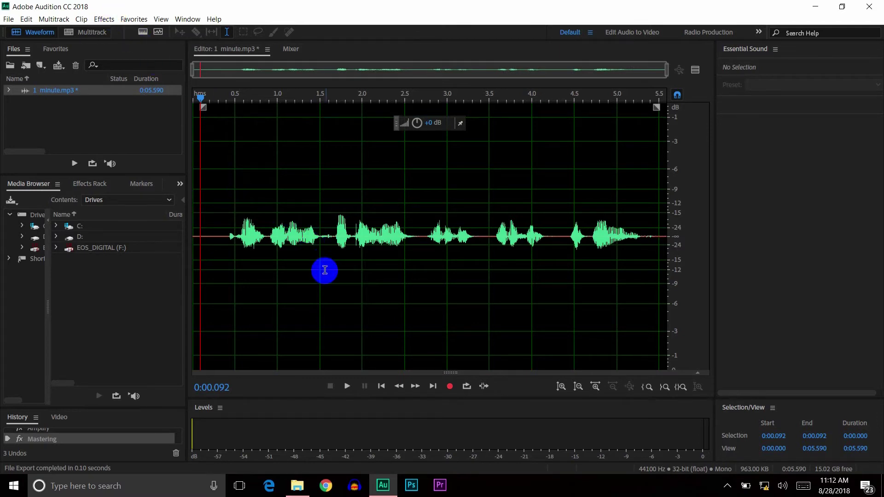
Step: Undo the Mastering, Amplify and Noise Reduction edits to restore the recording to its originally opened state
click(311, 282)
key(ctrl+z)
key(ctrl+z)
key(ctrl+z)
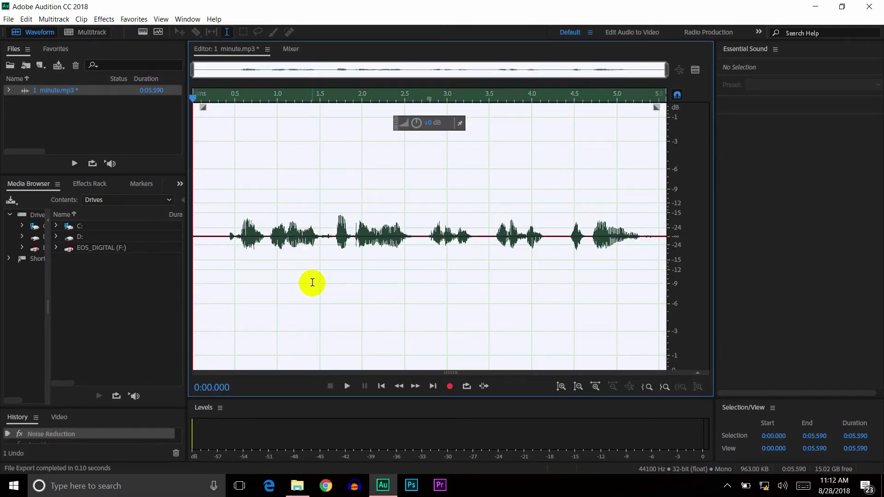
Step: Select the noise before the first words, from 0 to about 0.403 s, and capture it as the Noise Reduction noise print
click(240, 269)
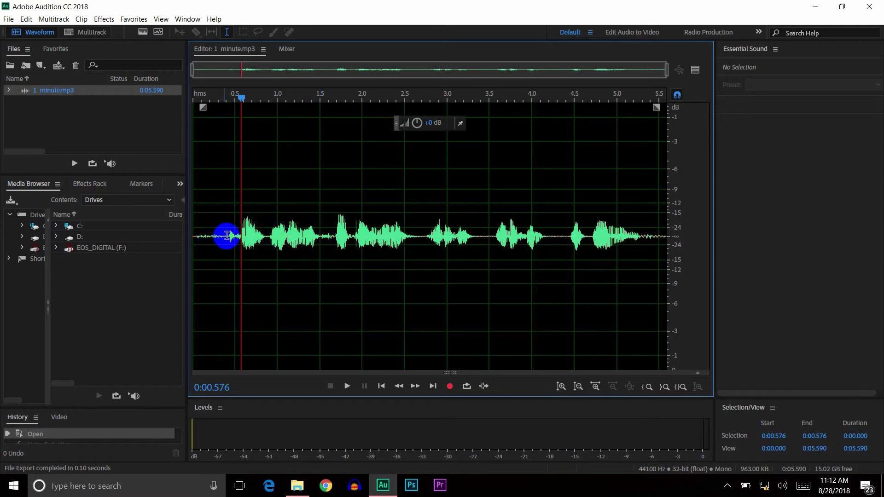
drag(227, 236, 176, 233)
click(218, 237)
key(ctrl+shift+p)
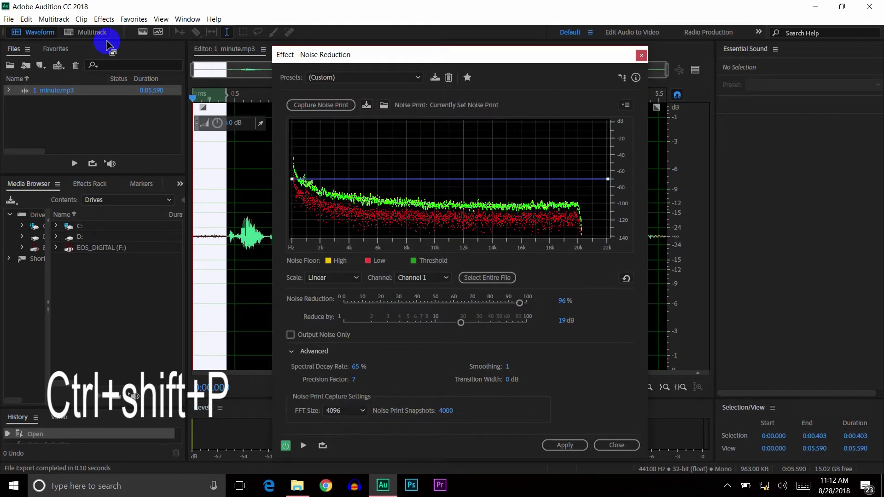
click(330, 105)
Step: Set the Noise Reduction amount to 97% and apply the effect to the entire recording
mouse_move(516, 305)
mouse_down()
mouse_move(365, 302)
mouse_move(517, 303)
mouse_move(587, 418)
mouse_move(513, 293)
mouse_move(510, 302)
mouse_move(520, 306)
mouse_up()
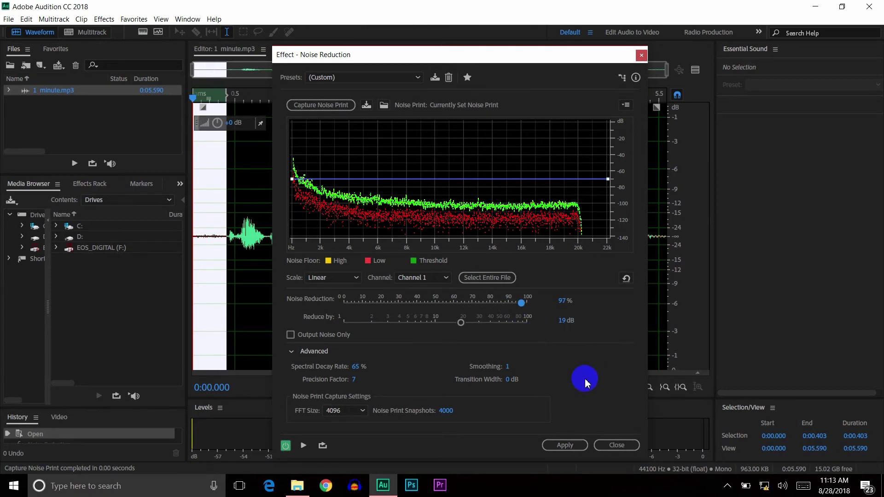
click(560, 450)
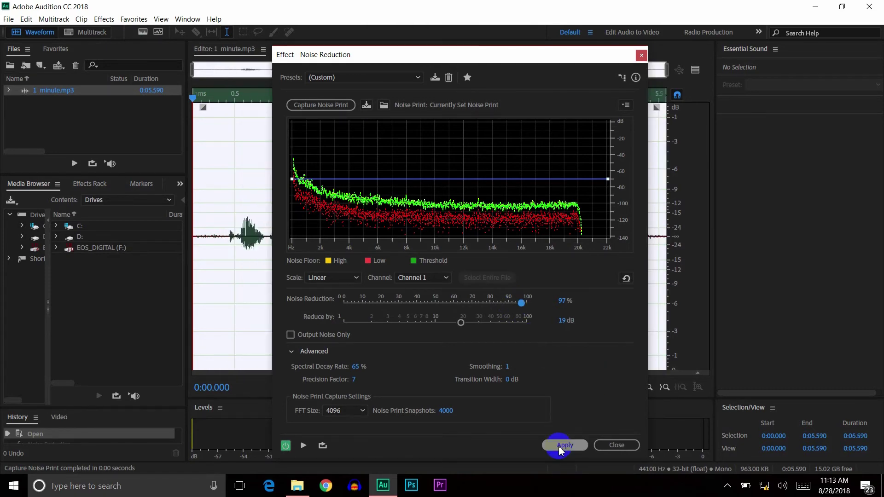
key(ctrl+a)
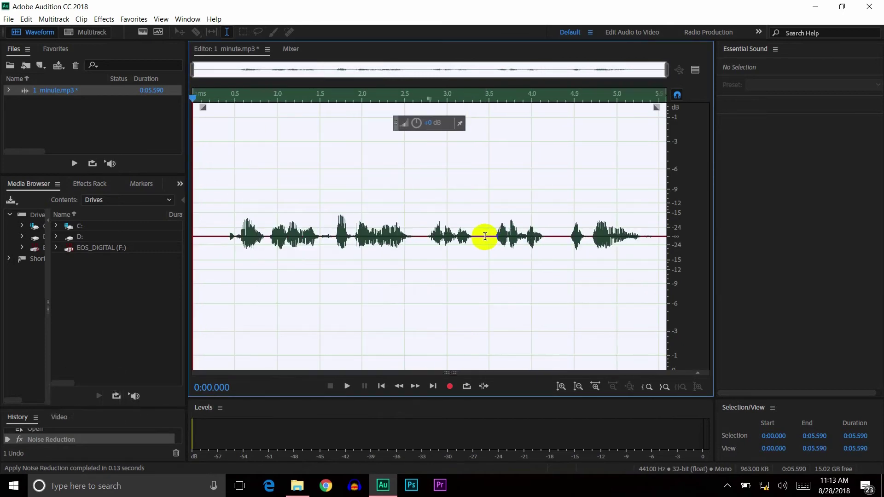
Step: Inspect the pause around 3.3 s in the noise-reduced waveform up close, and show the full recording again
scroll(474, 241, up, 4)
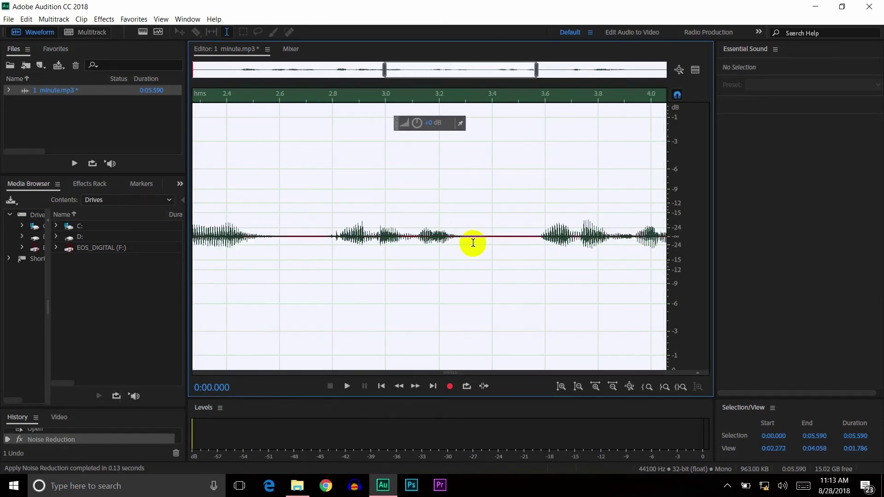
click(473, 241)
scroll(216, 236, down, 5)
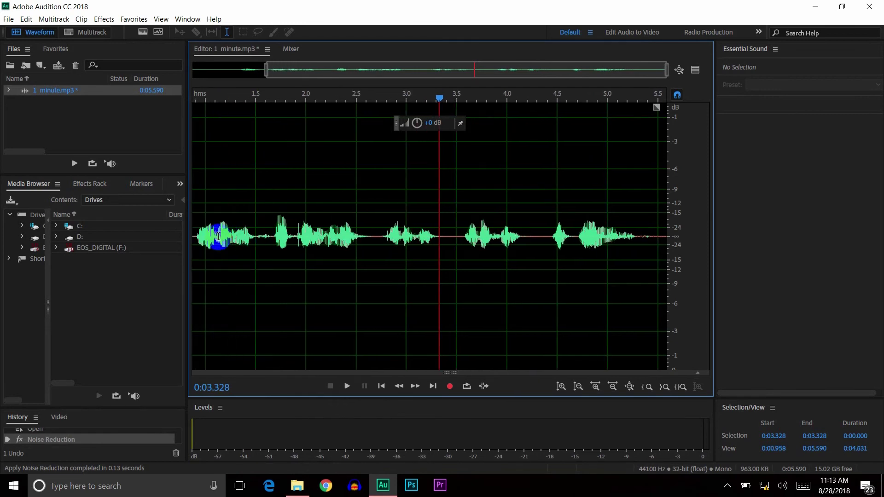
scroll(218, 236, down, 1)
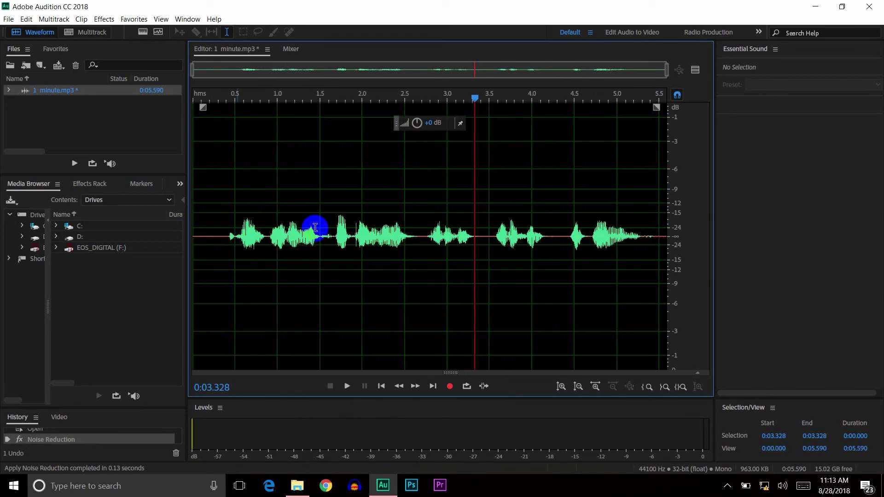